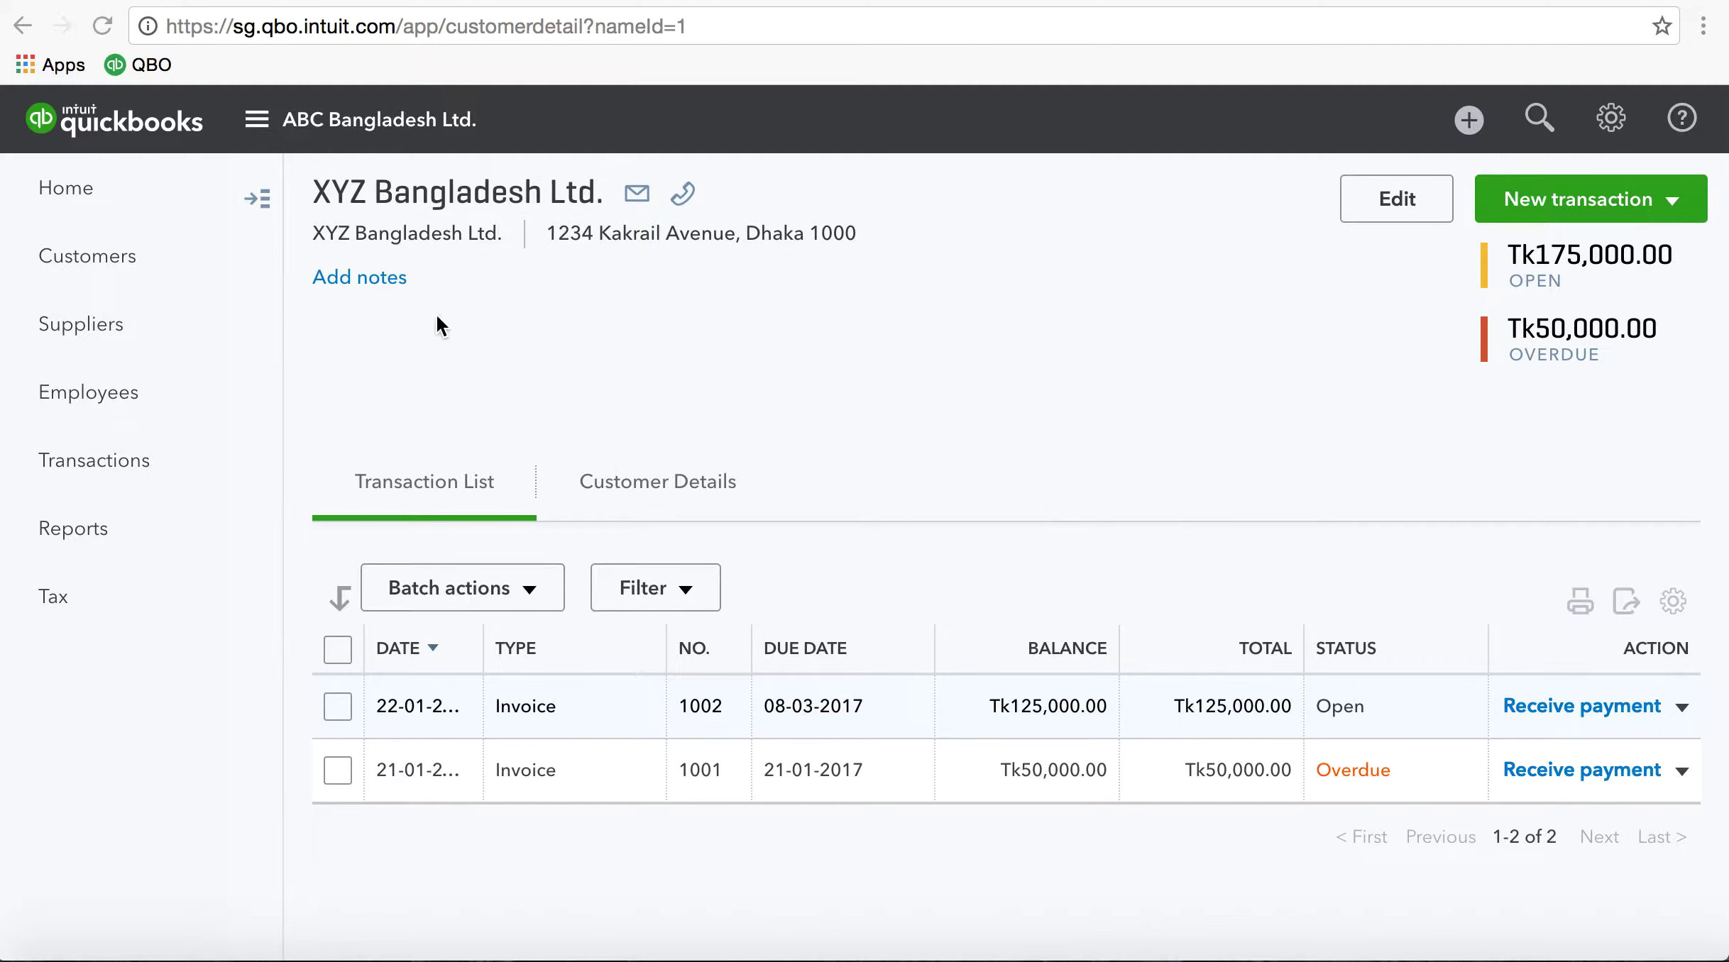
Step: Open the company home page and examine the income, expenses, and profit and loss summaries plus the activity filter choices
click(60, 184)
click(82, 202)
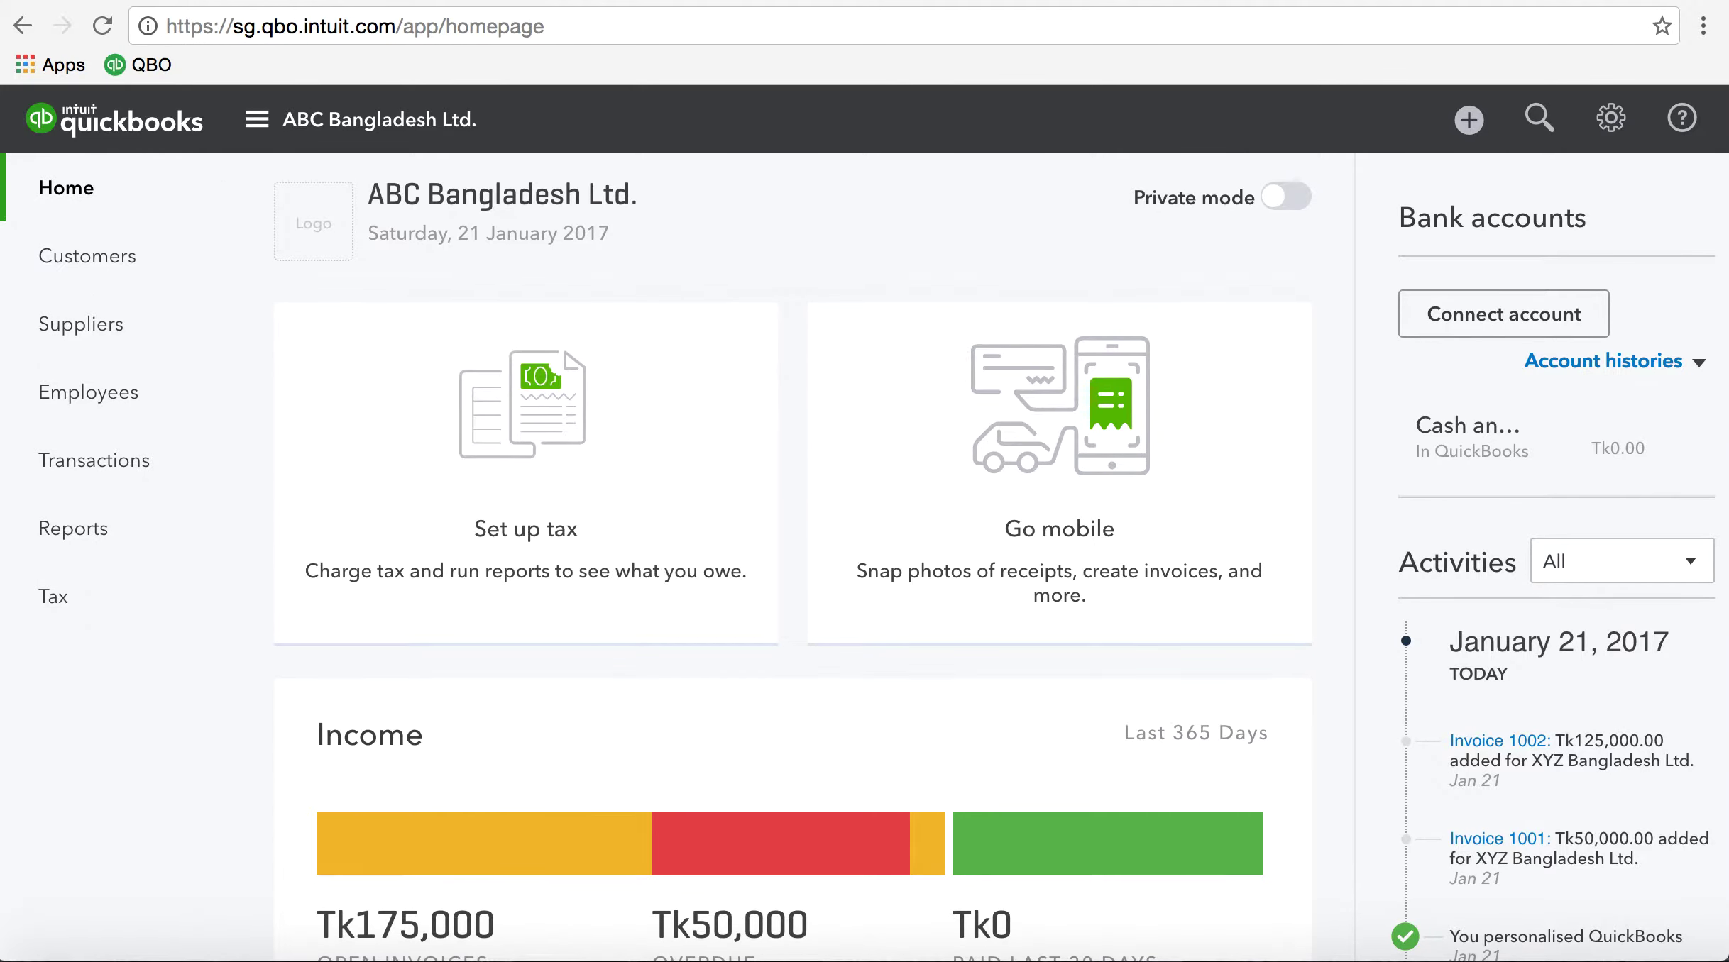
scroll(241, 738, down, 8)
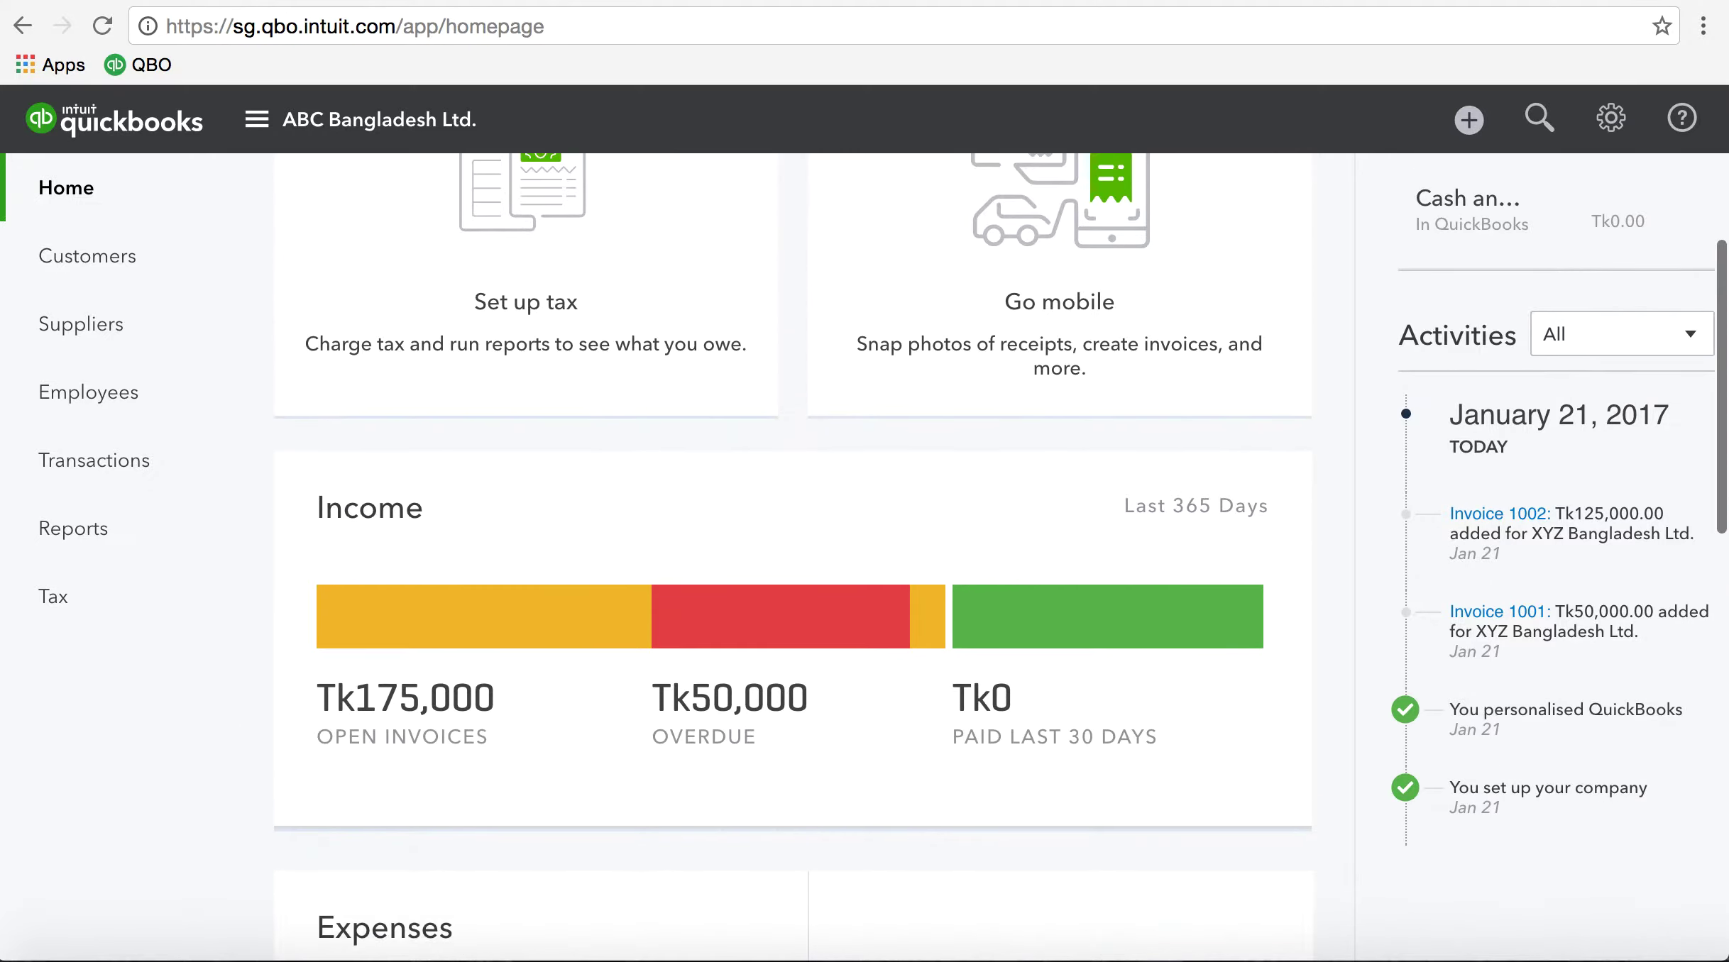
scroll(793, 553, down, 7)
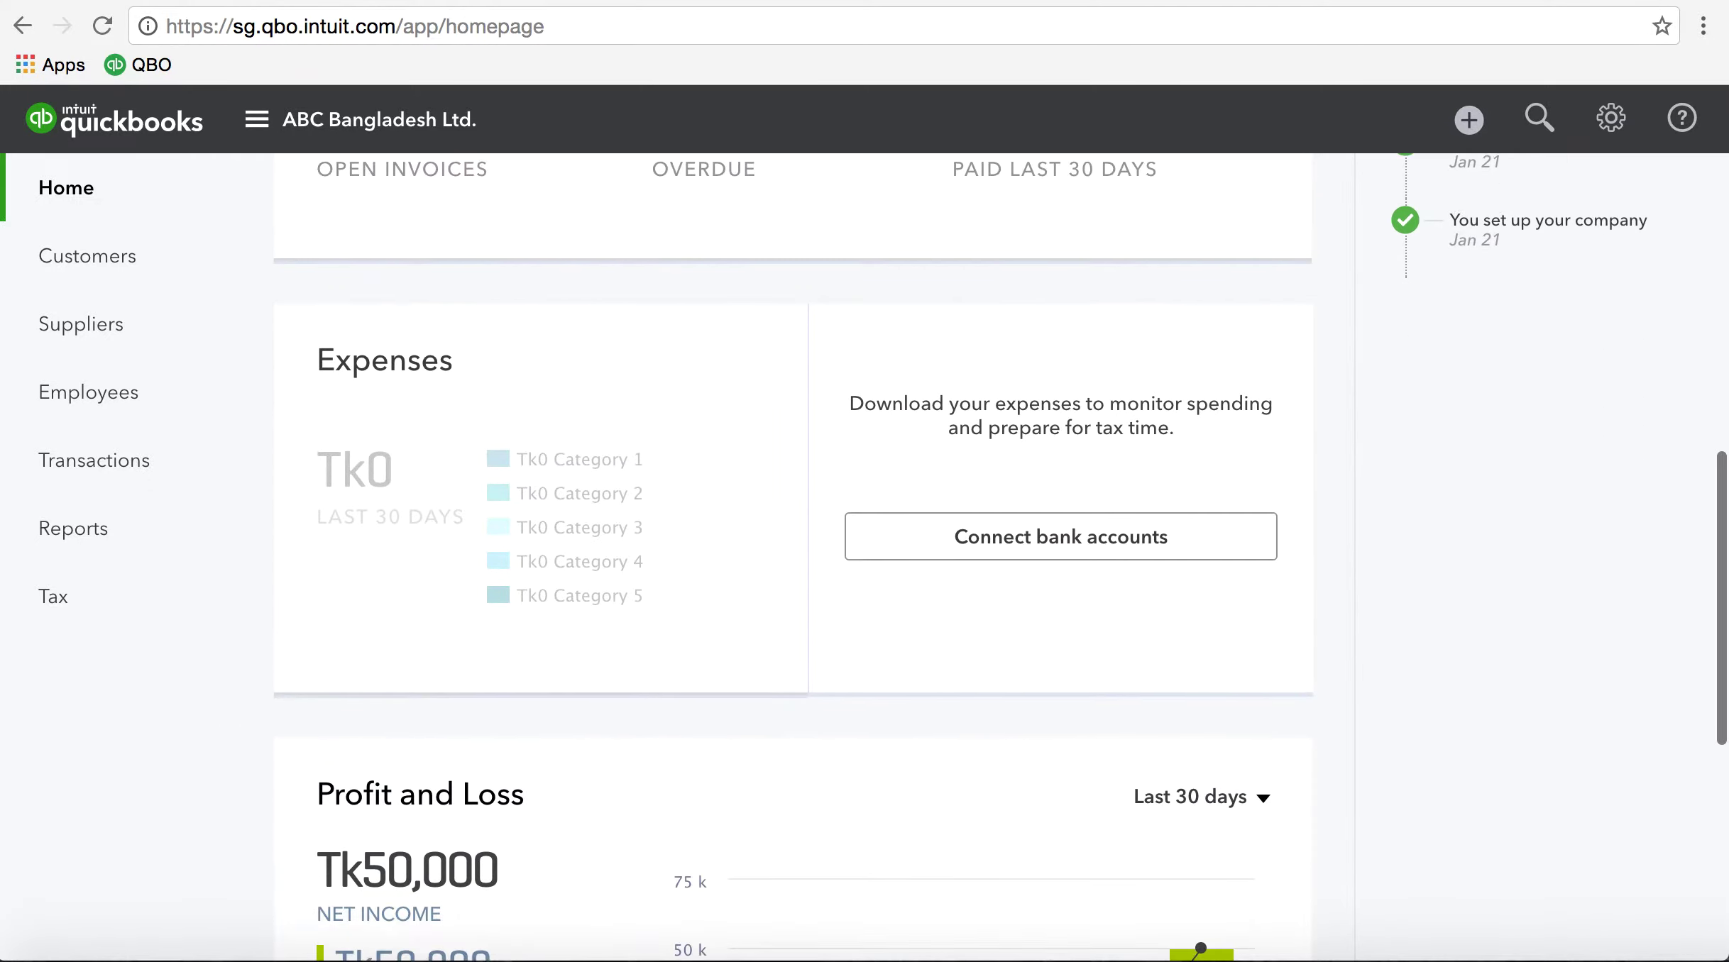
scroll(792, 553, down, 5)
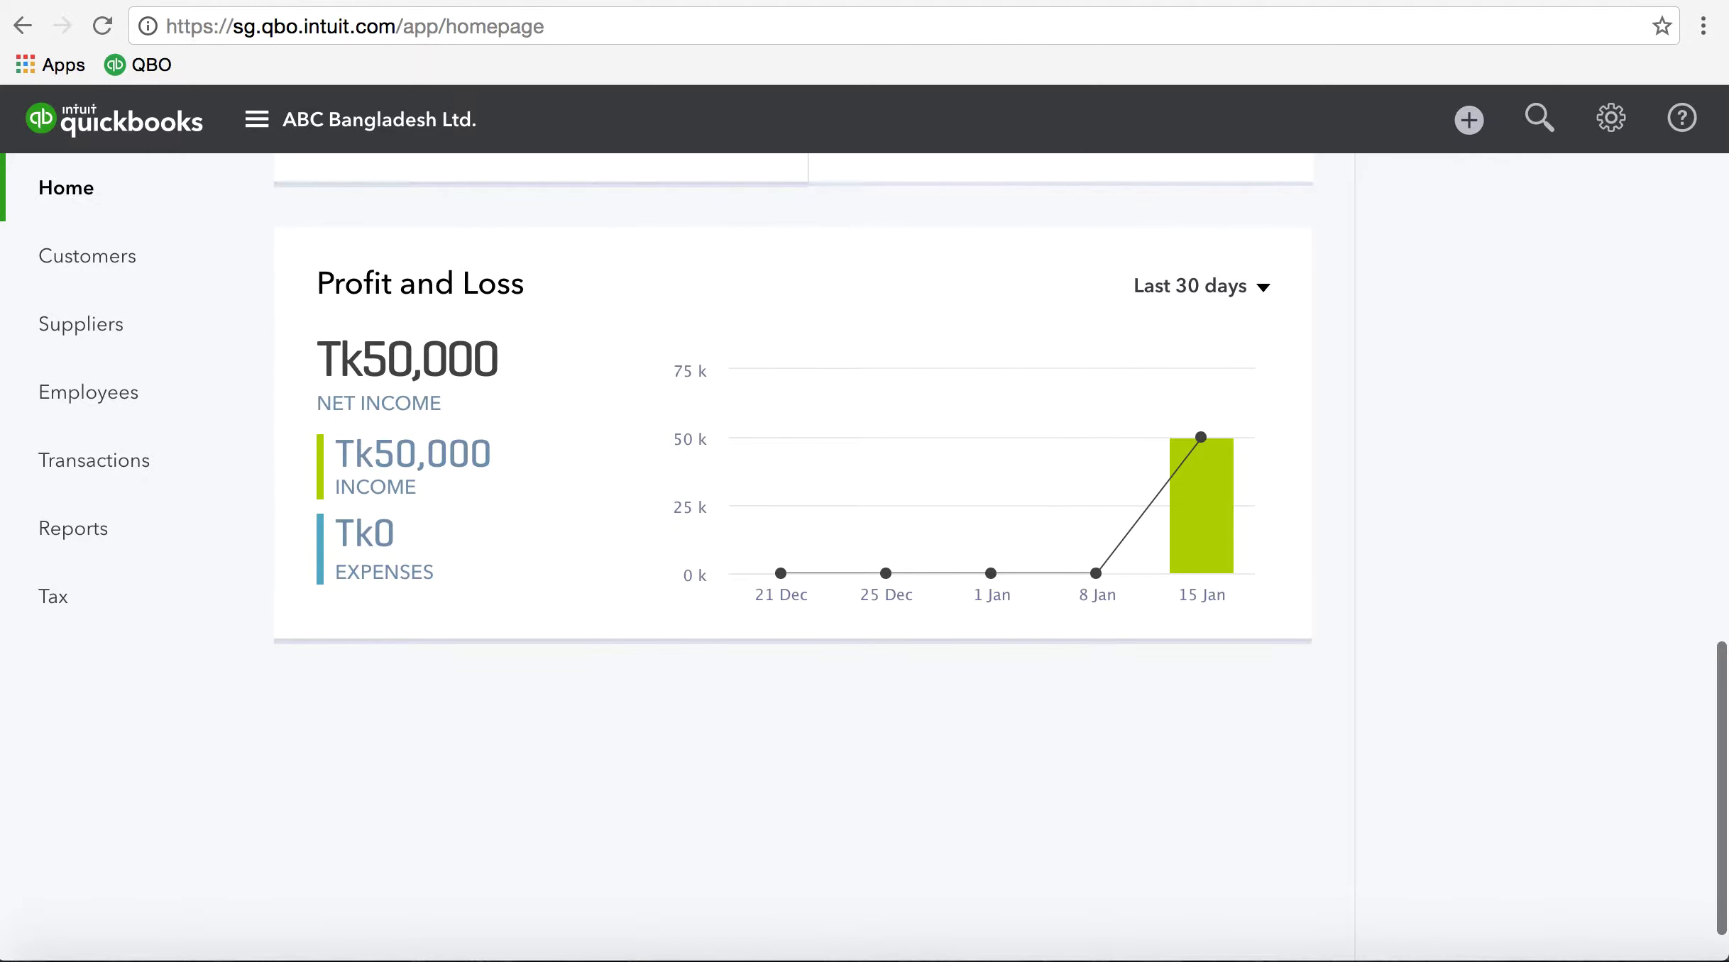
scroll(792, 554, up, 7)
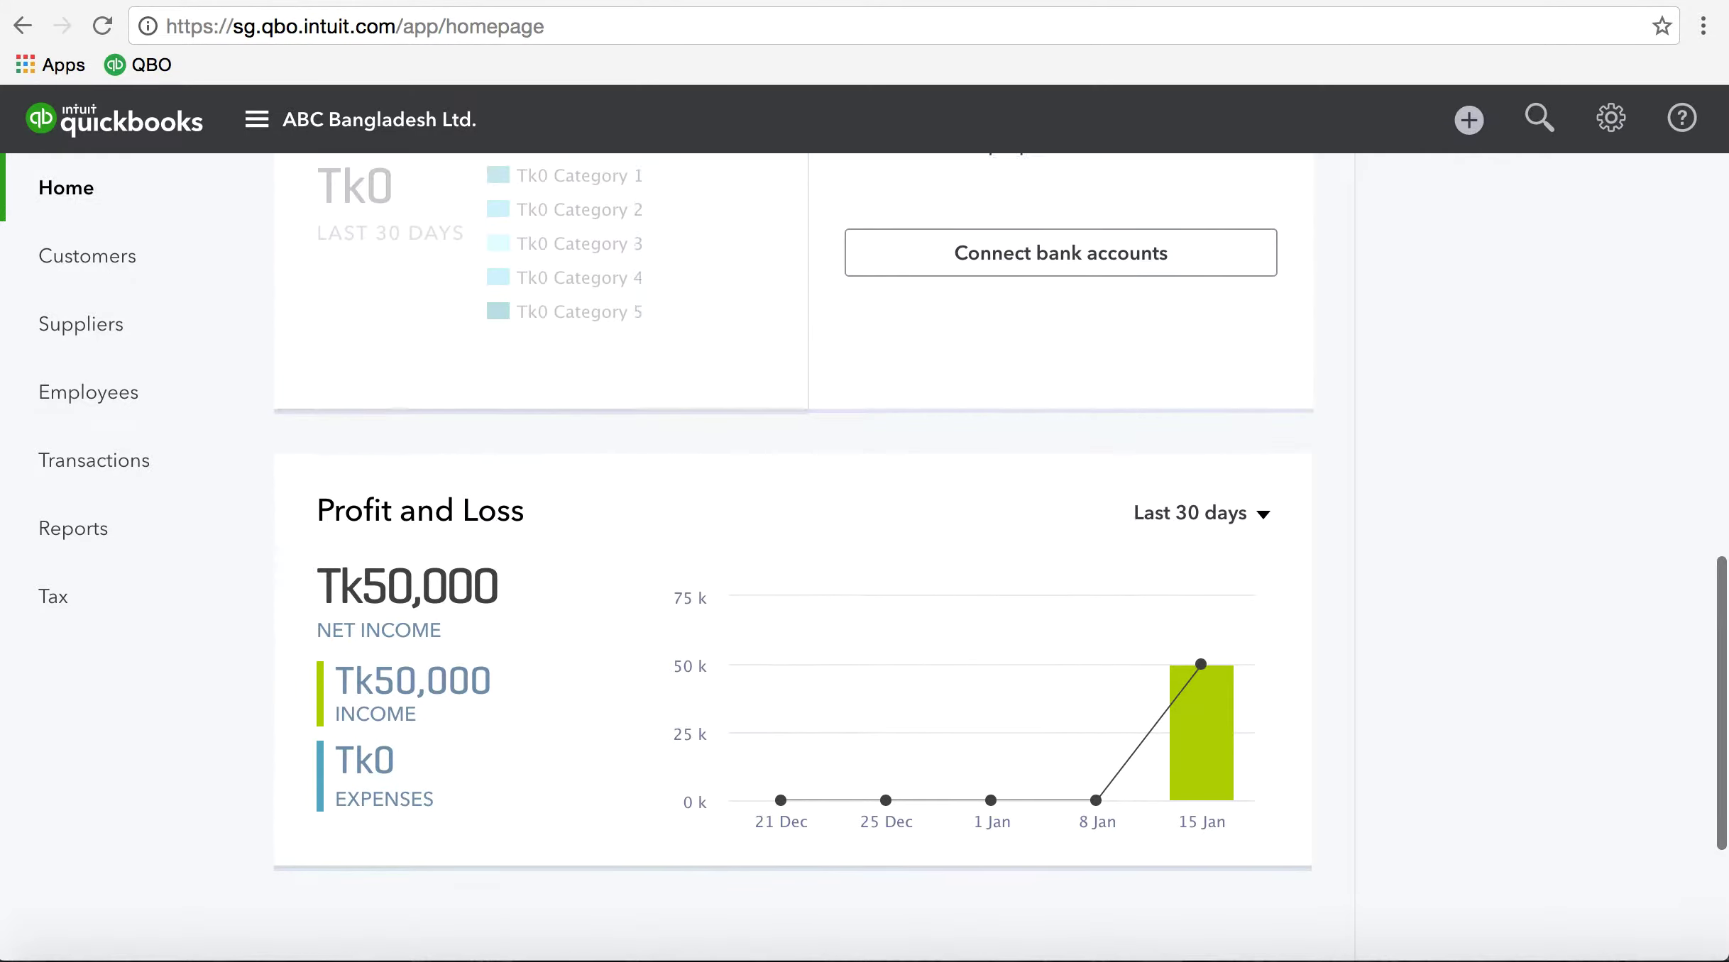
scroll(792, 553, up, 6)
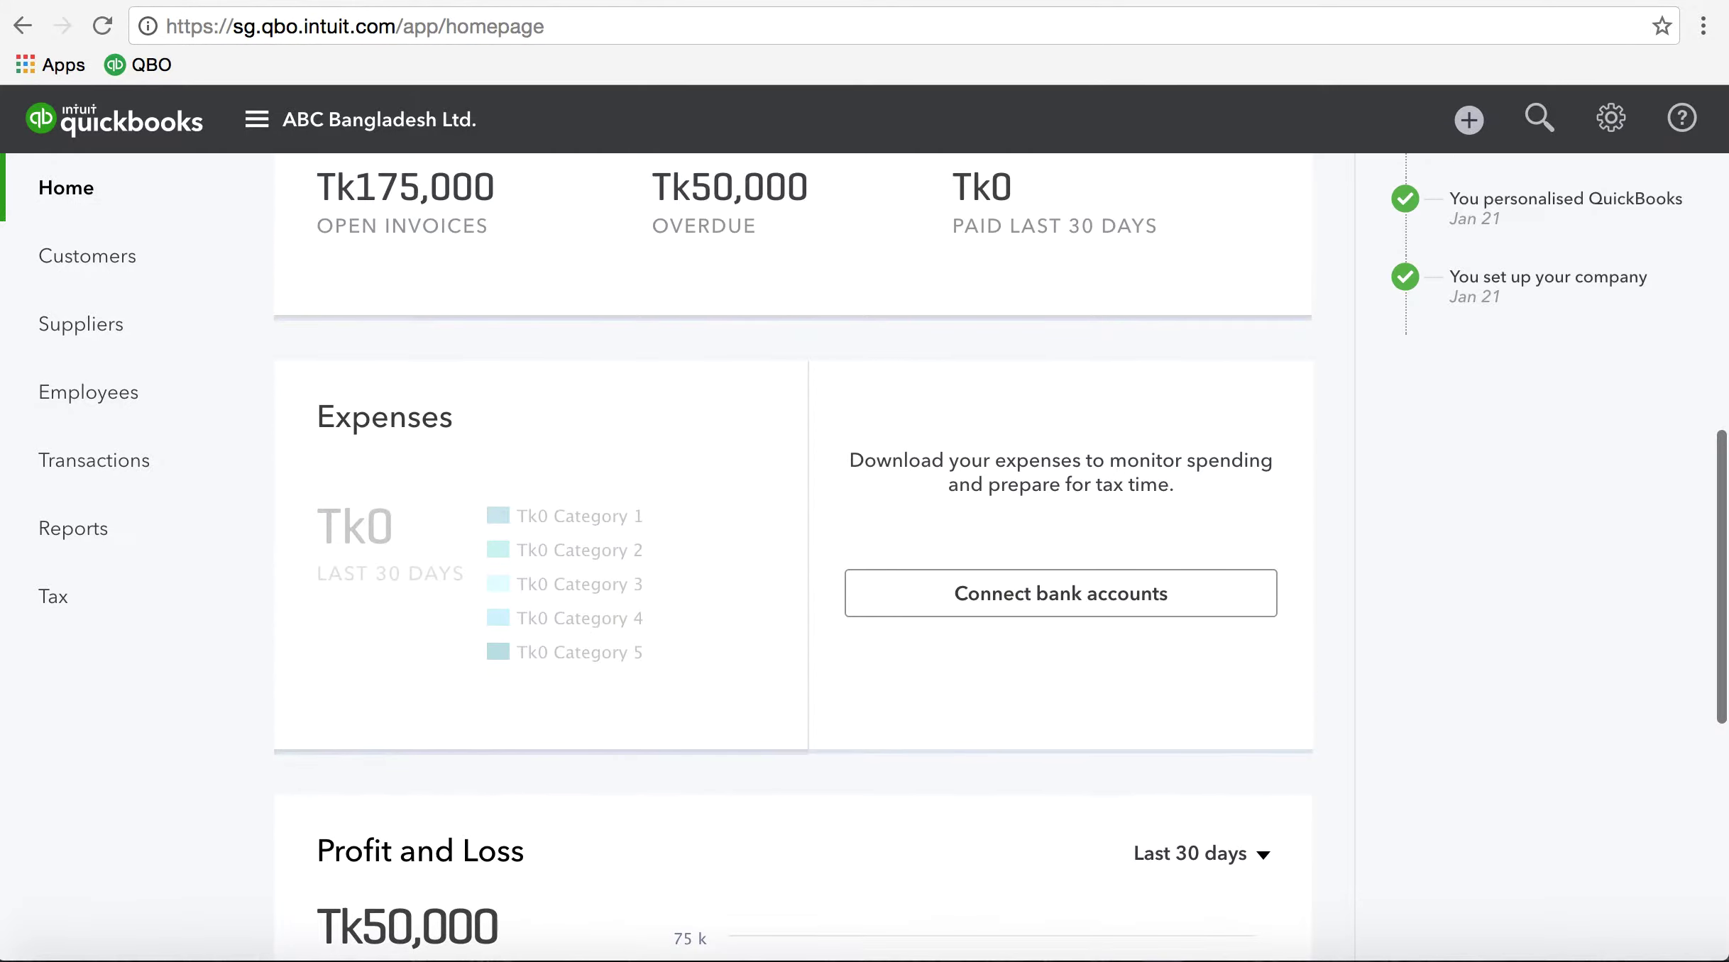
scroll(792, 554, up, 4)
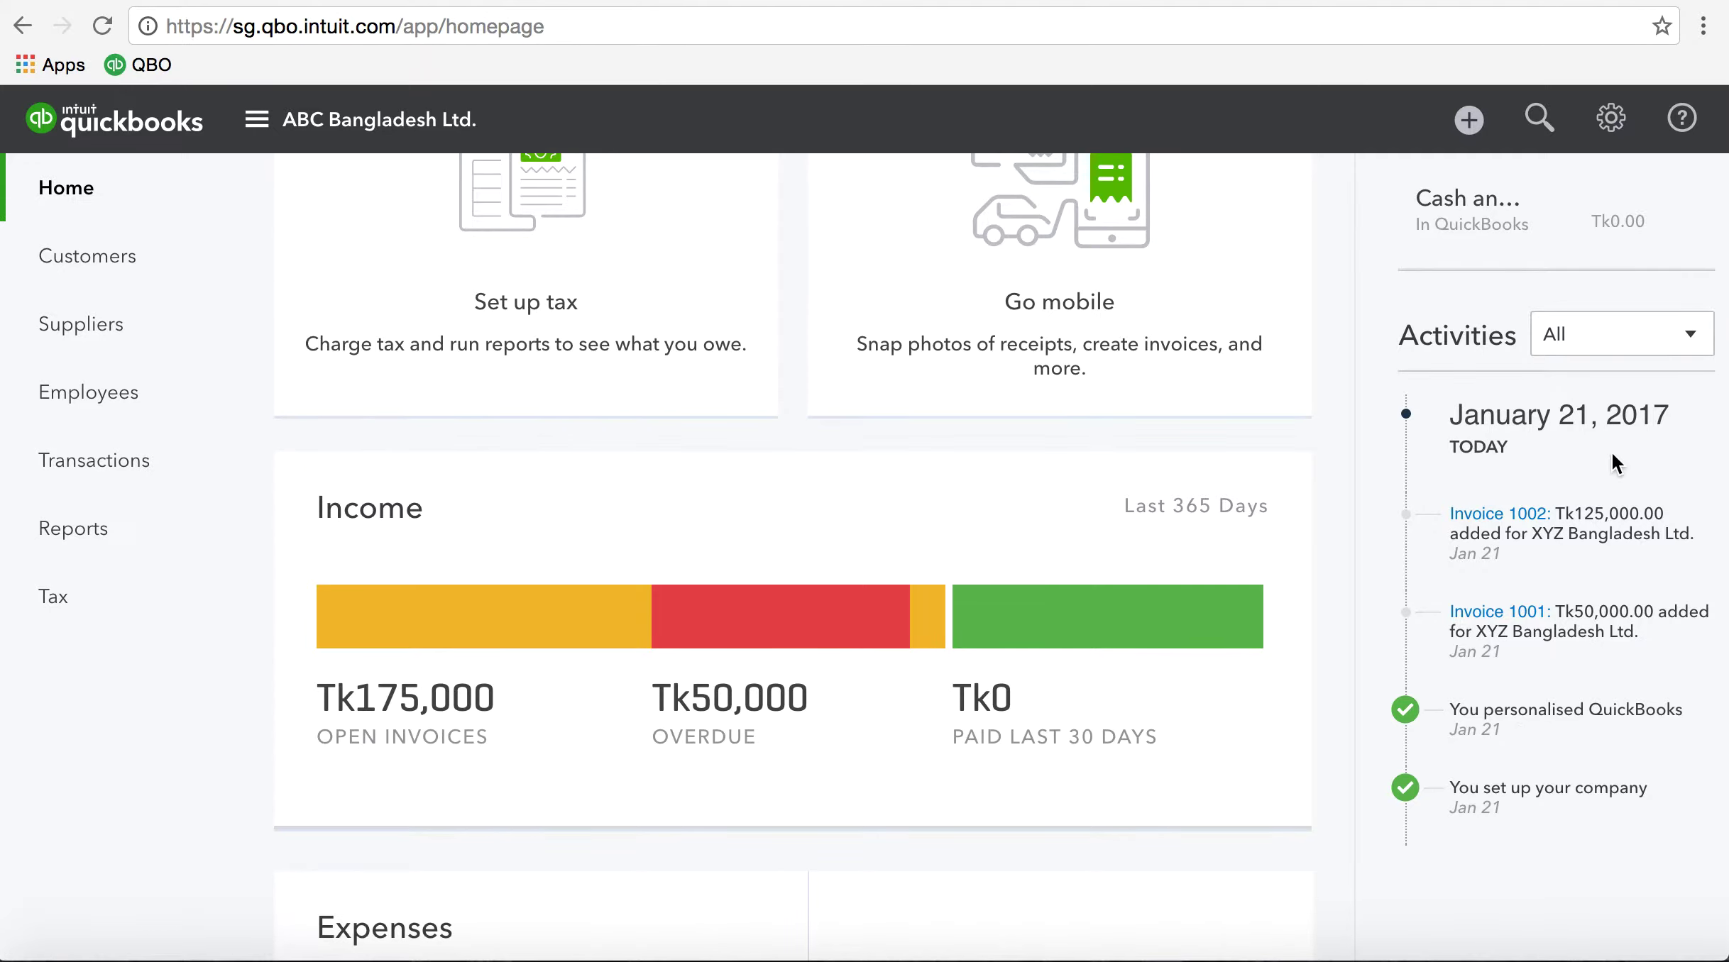
click(1693, 338)
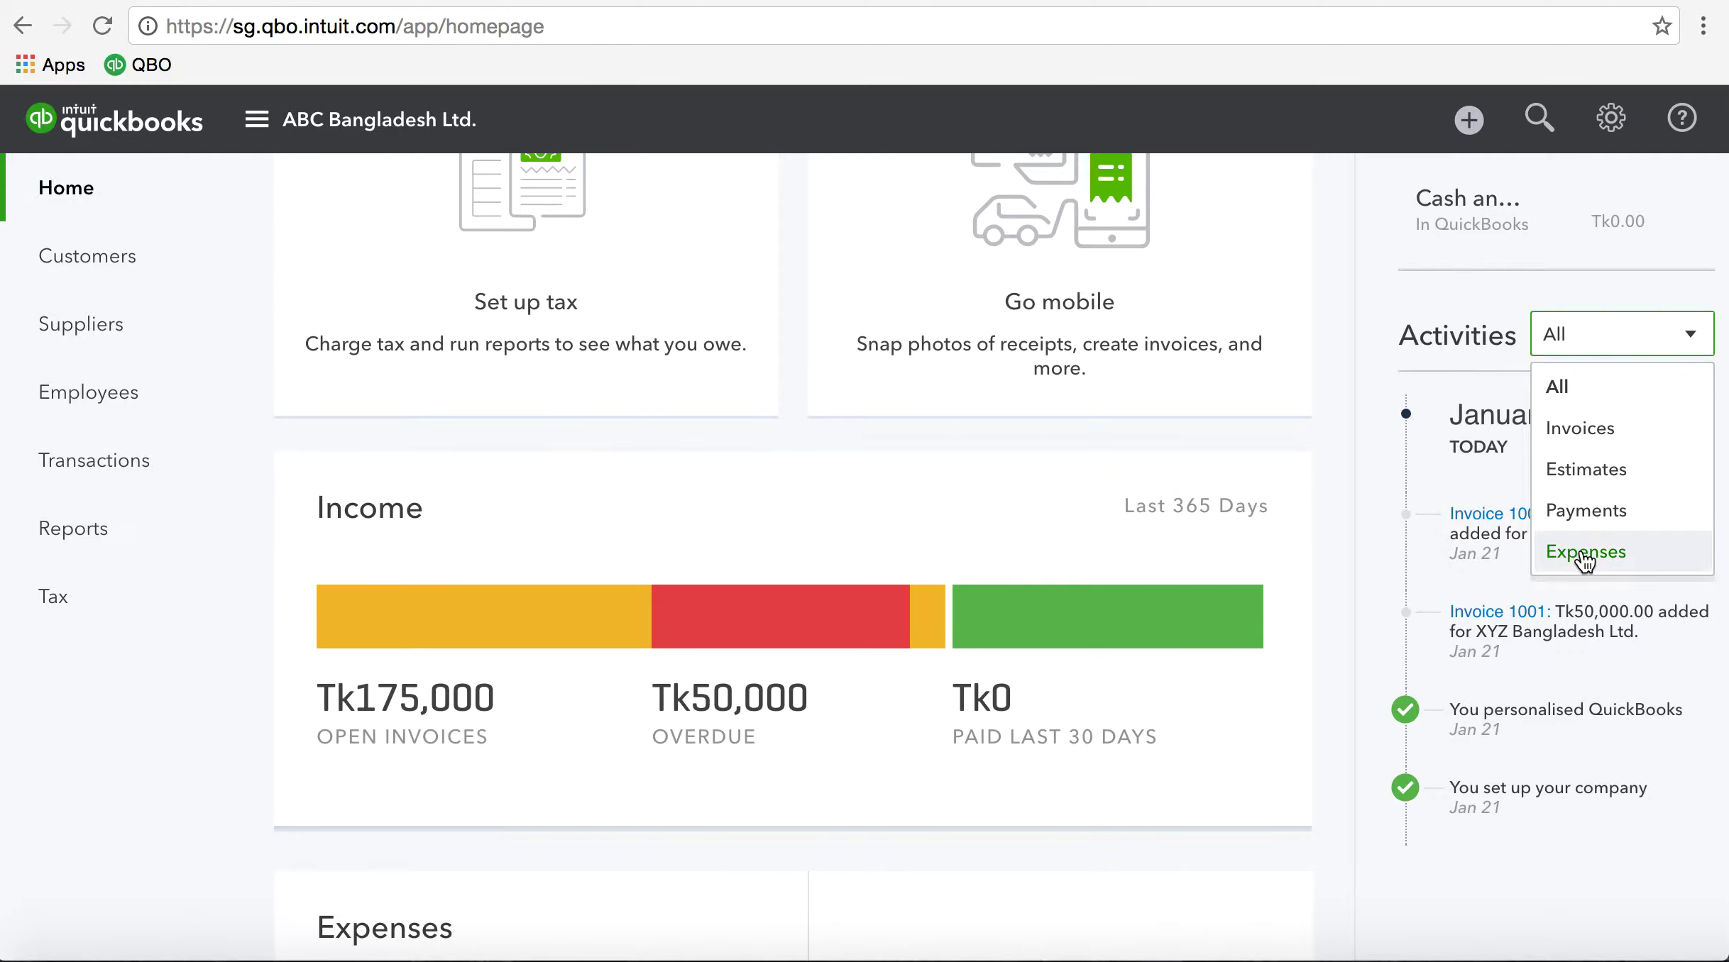
click(1361, 471)
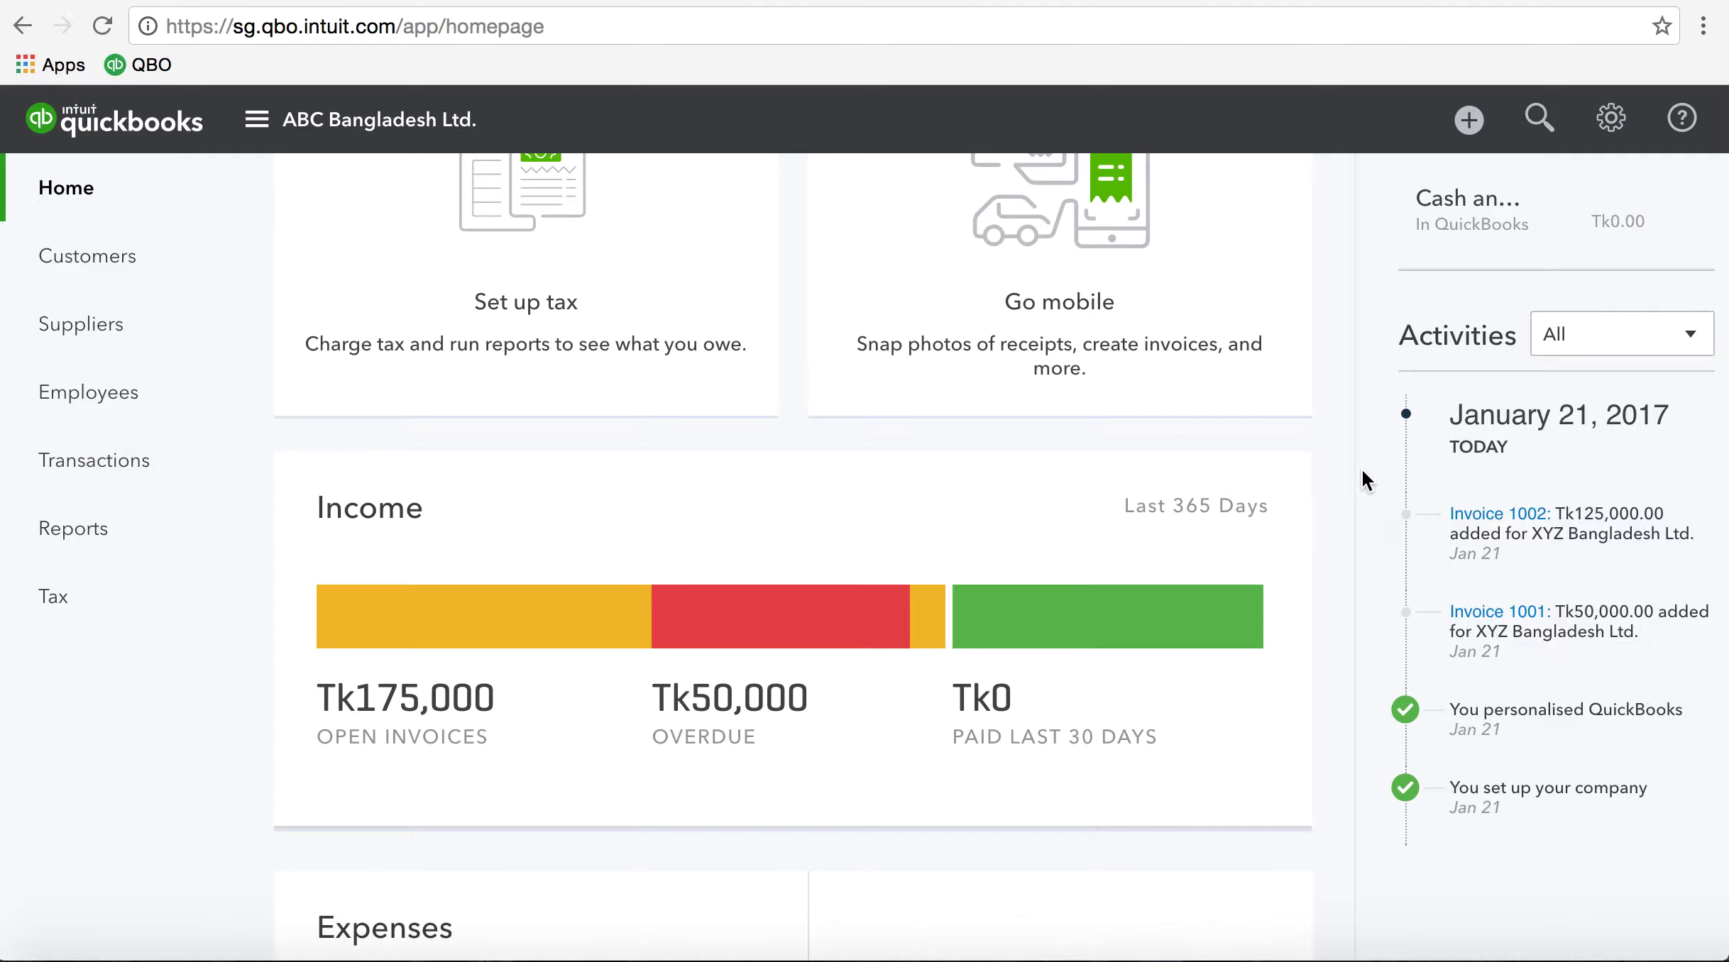
scroll(1361, 467, up, 4)
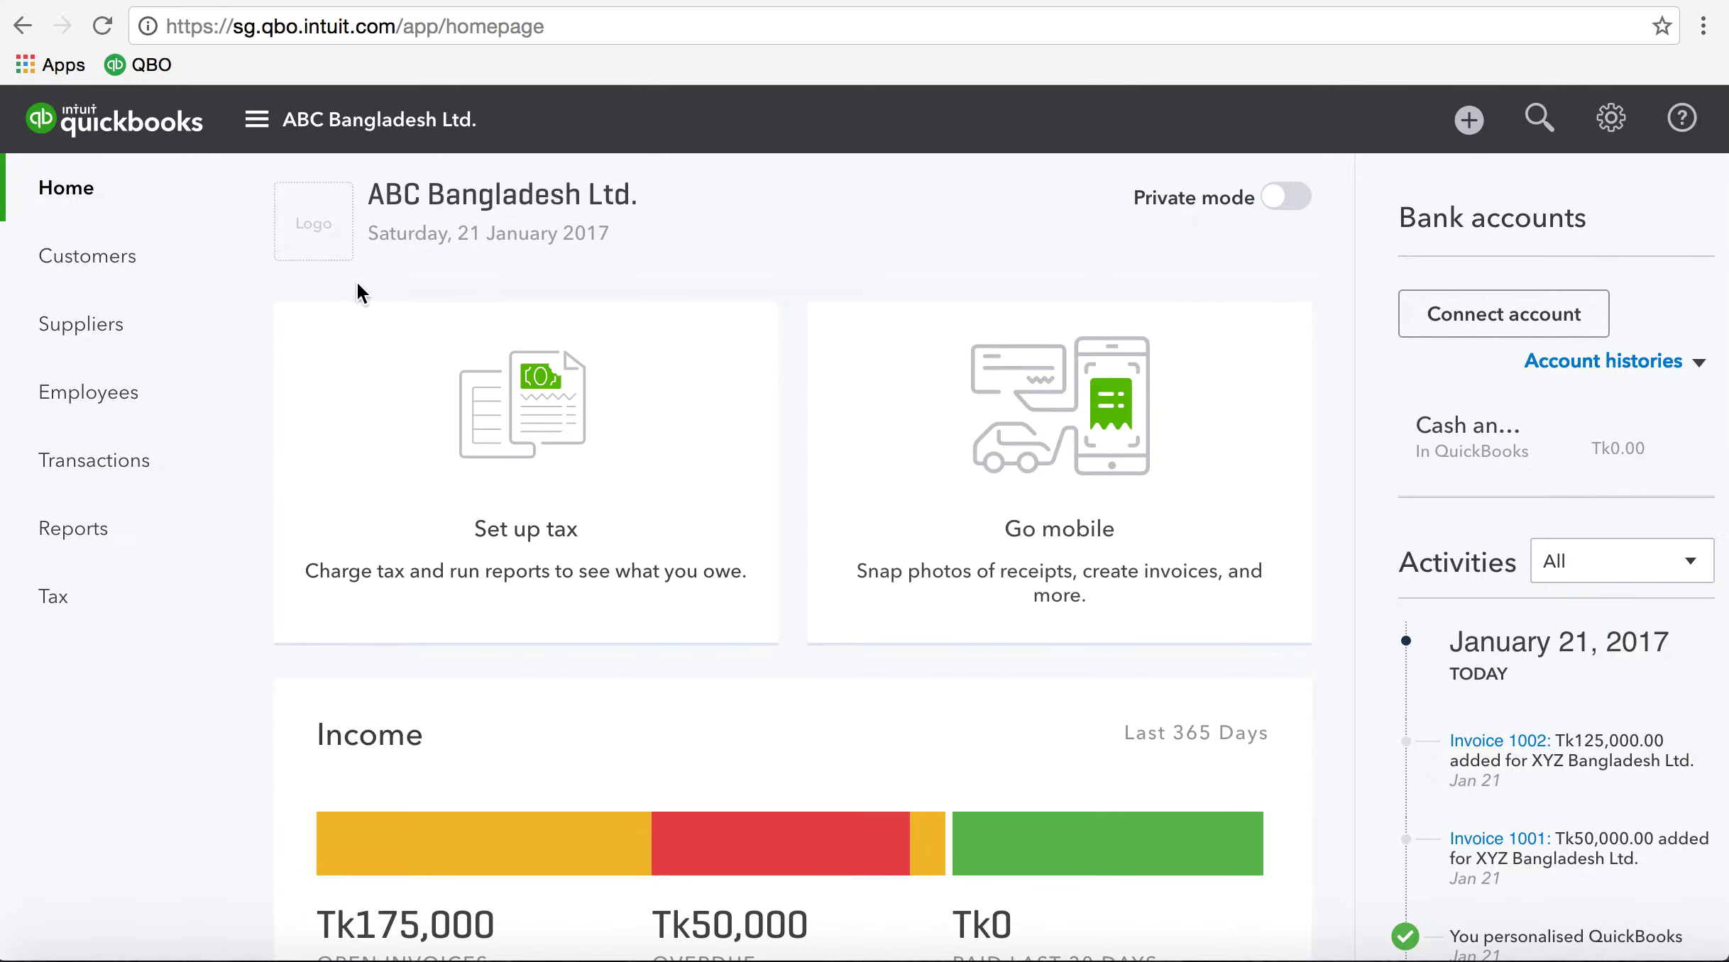
Step: Open the customer list, sort it by customer in descending order, and view the additional actions for XYZ Bangladesh Ltd
click(86, 271)
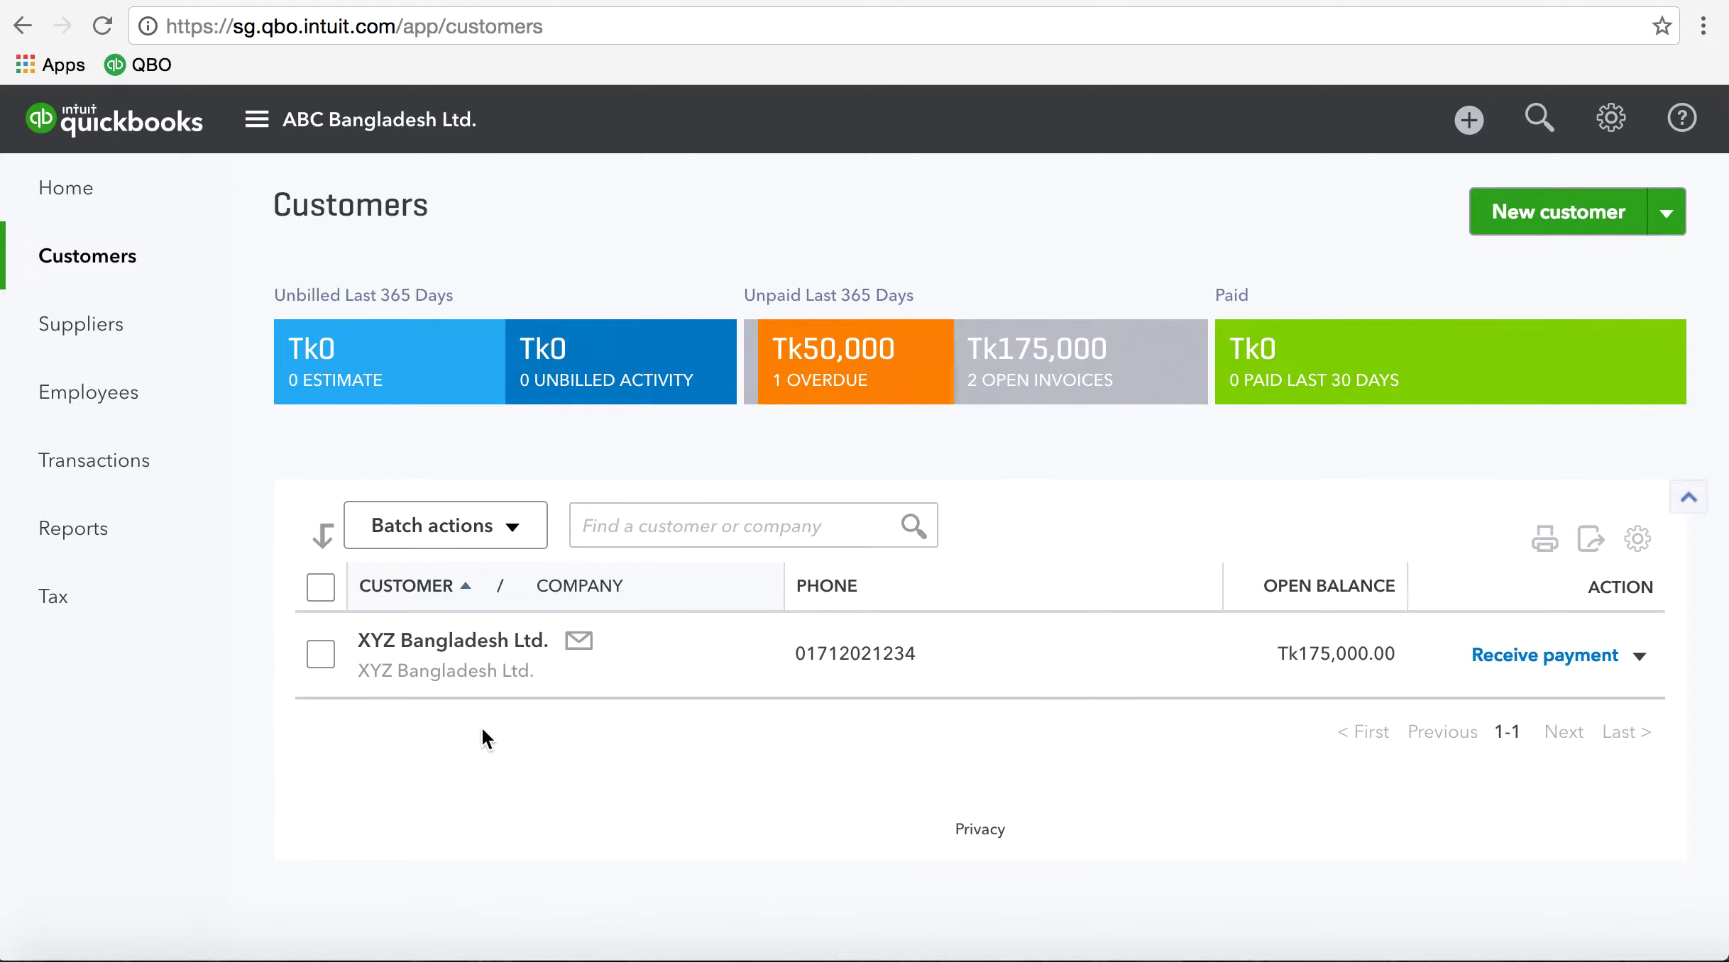
click(466, 587)
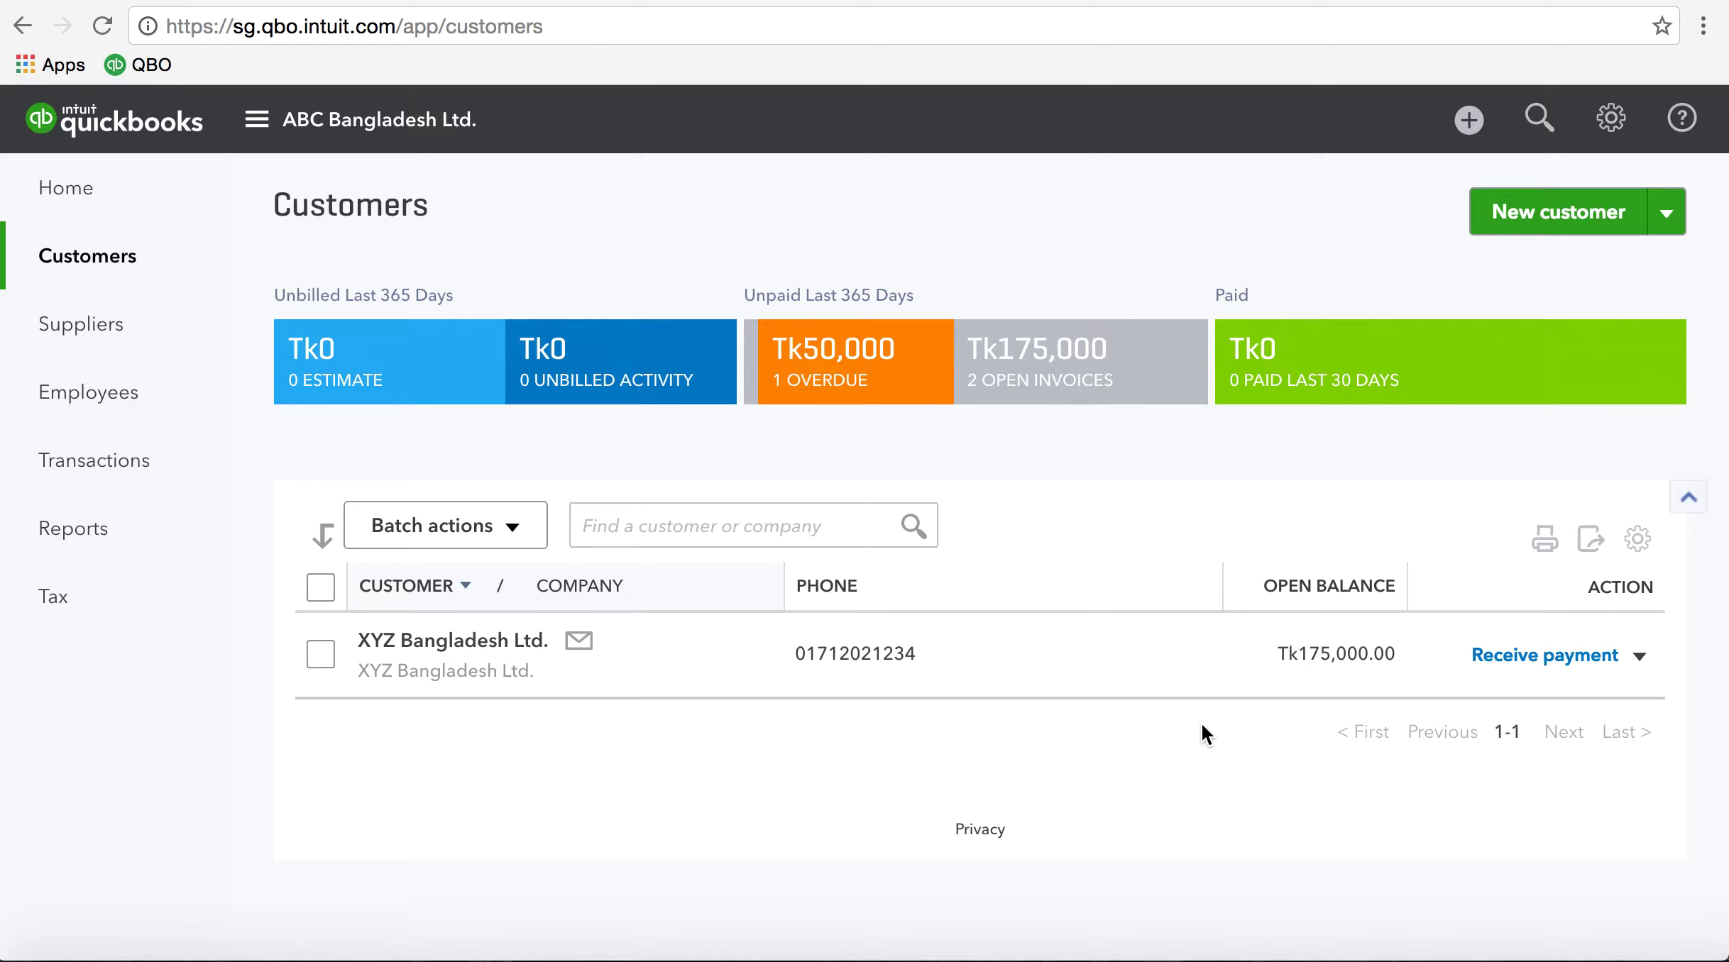
click(1639, 658)
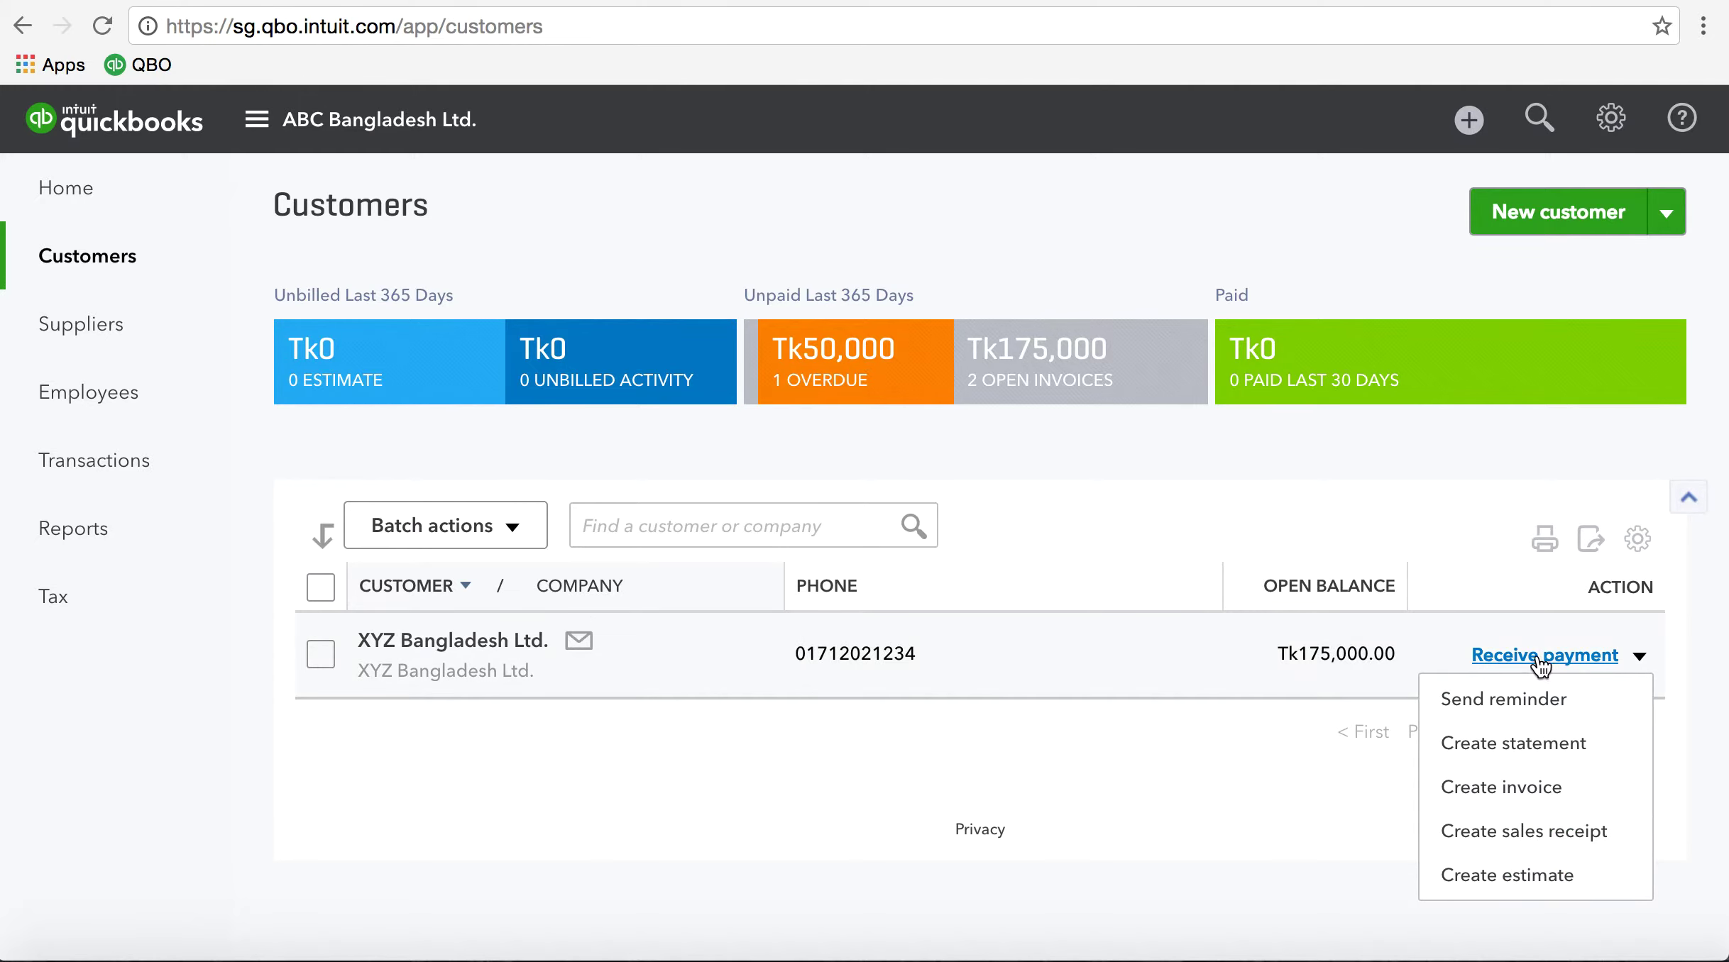
click(1300, 734)
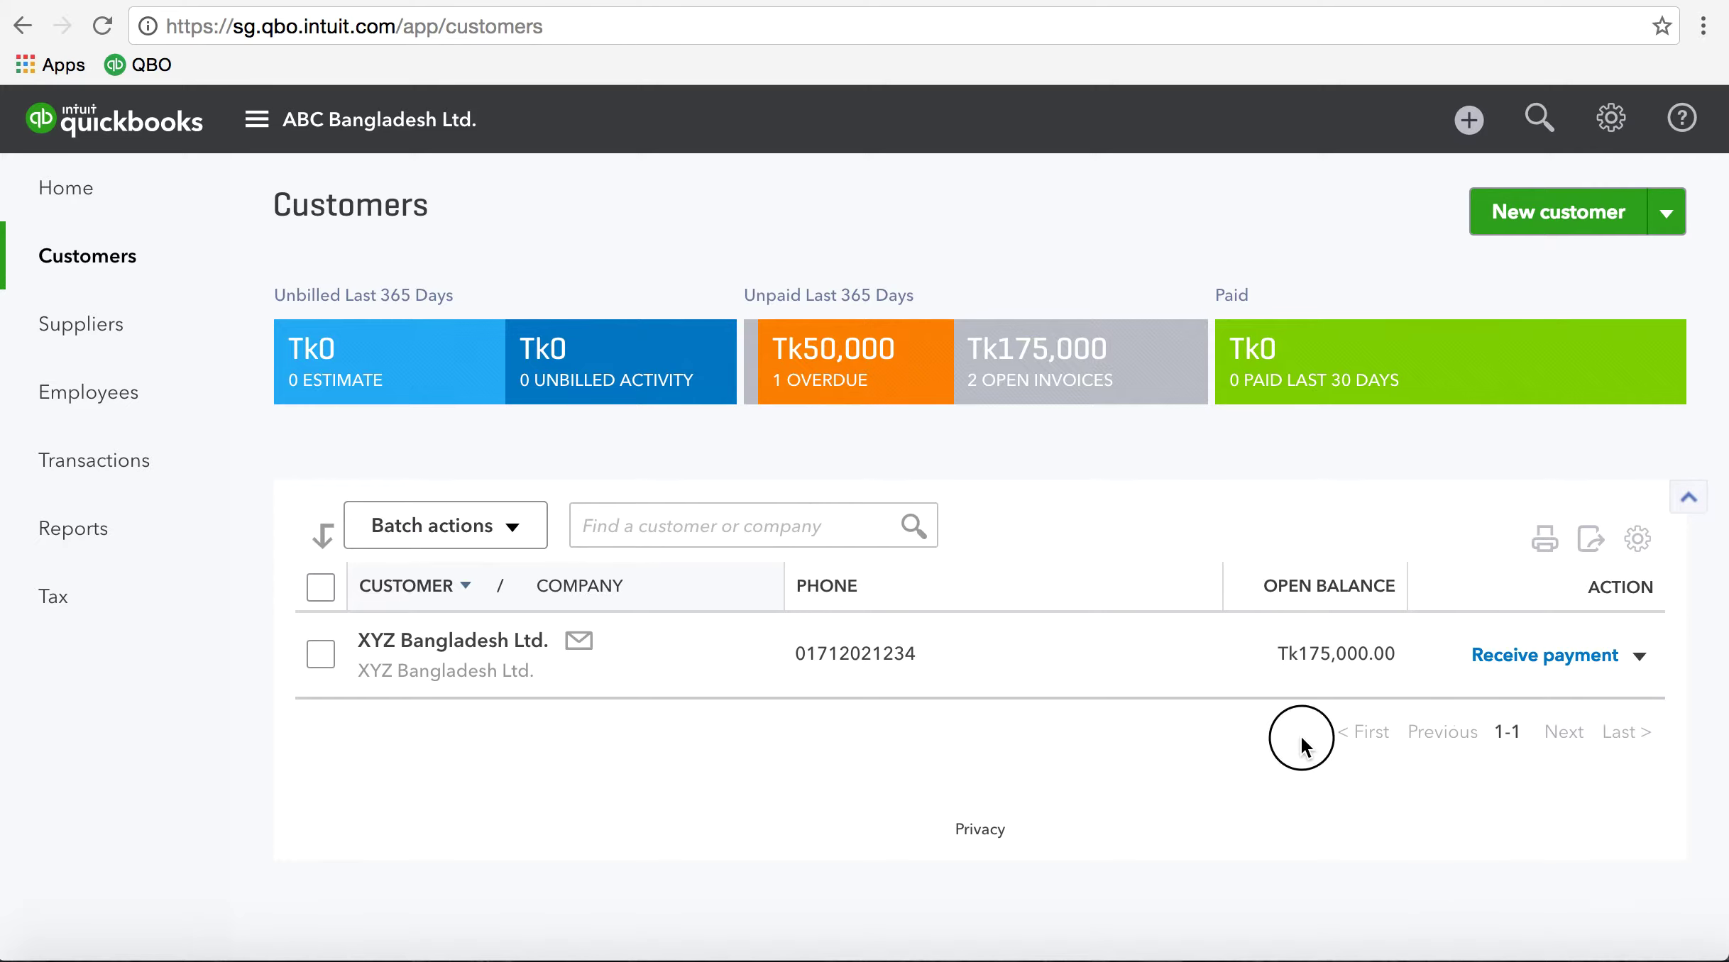
Step: Start receiving a payment from XYZ Bangladesh Ltd., check the payment date and method choices, and enter reference number 202
click(1522, 662)
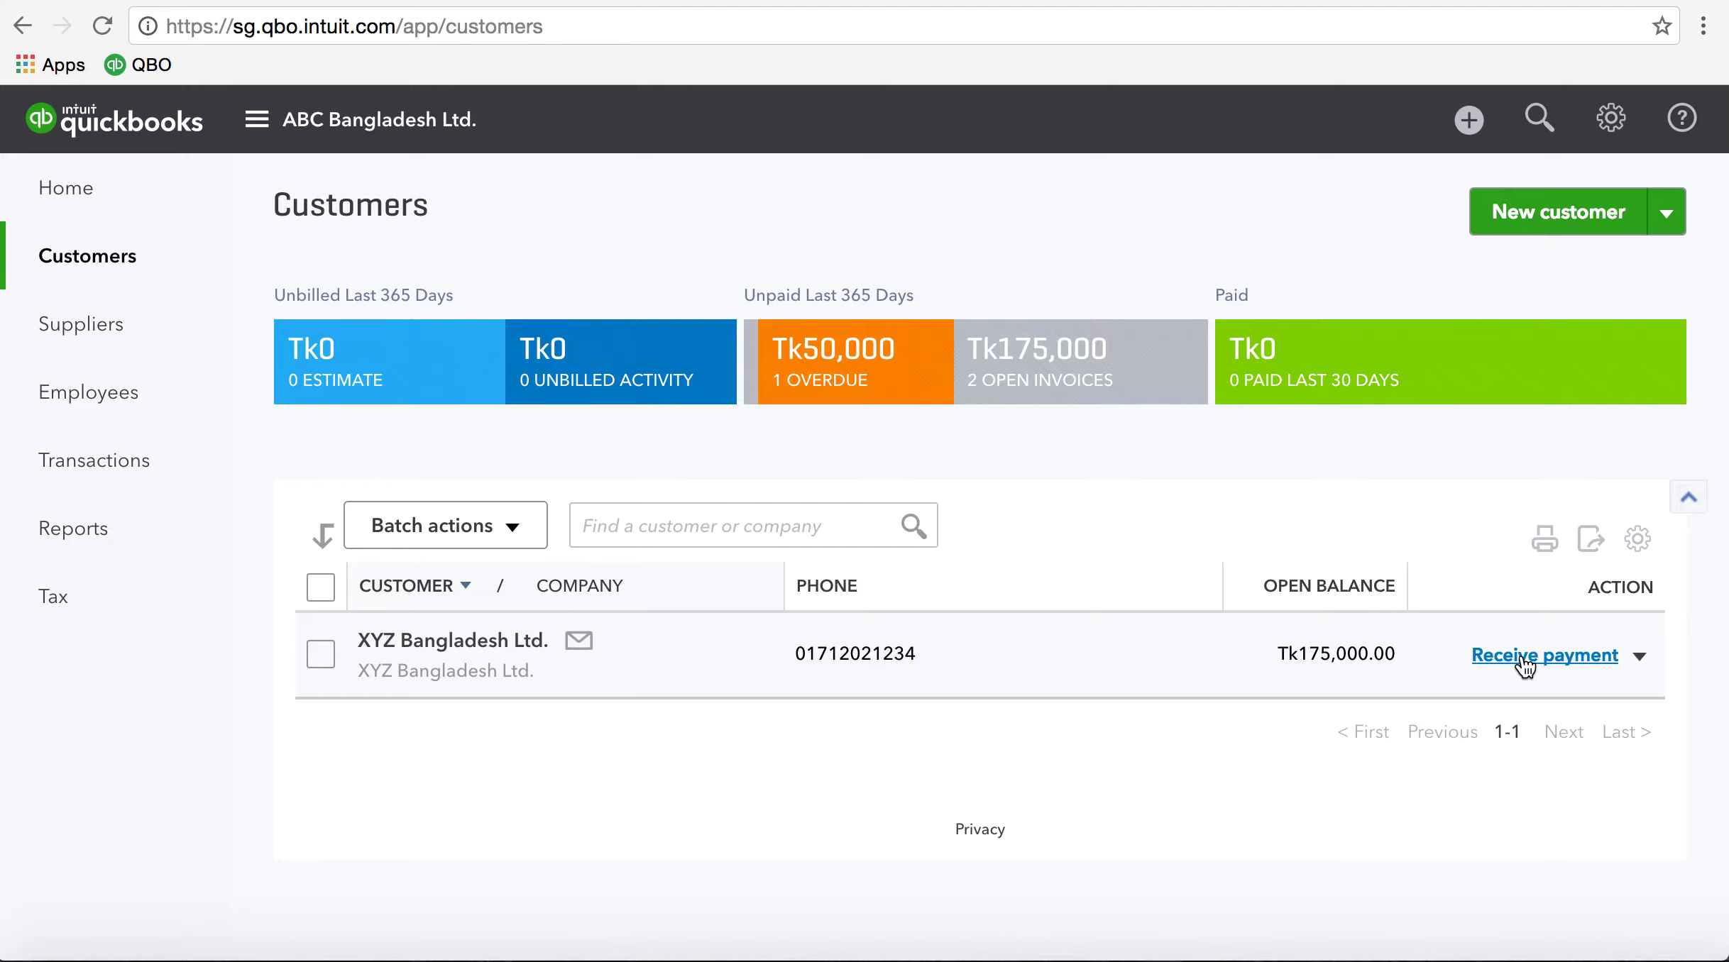
click(1523, 665)
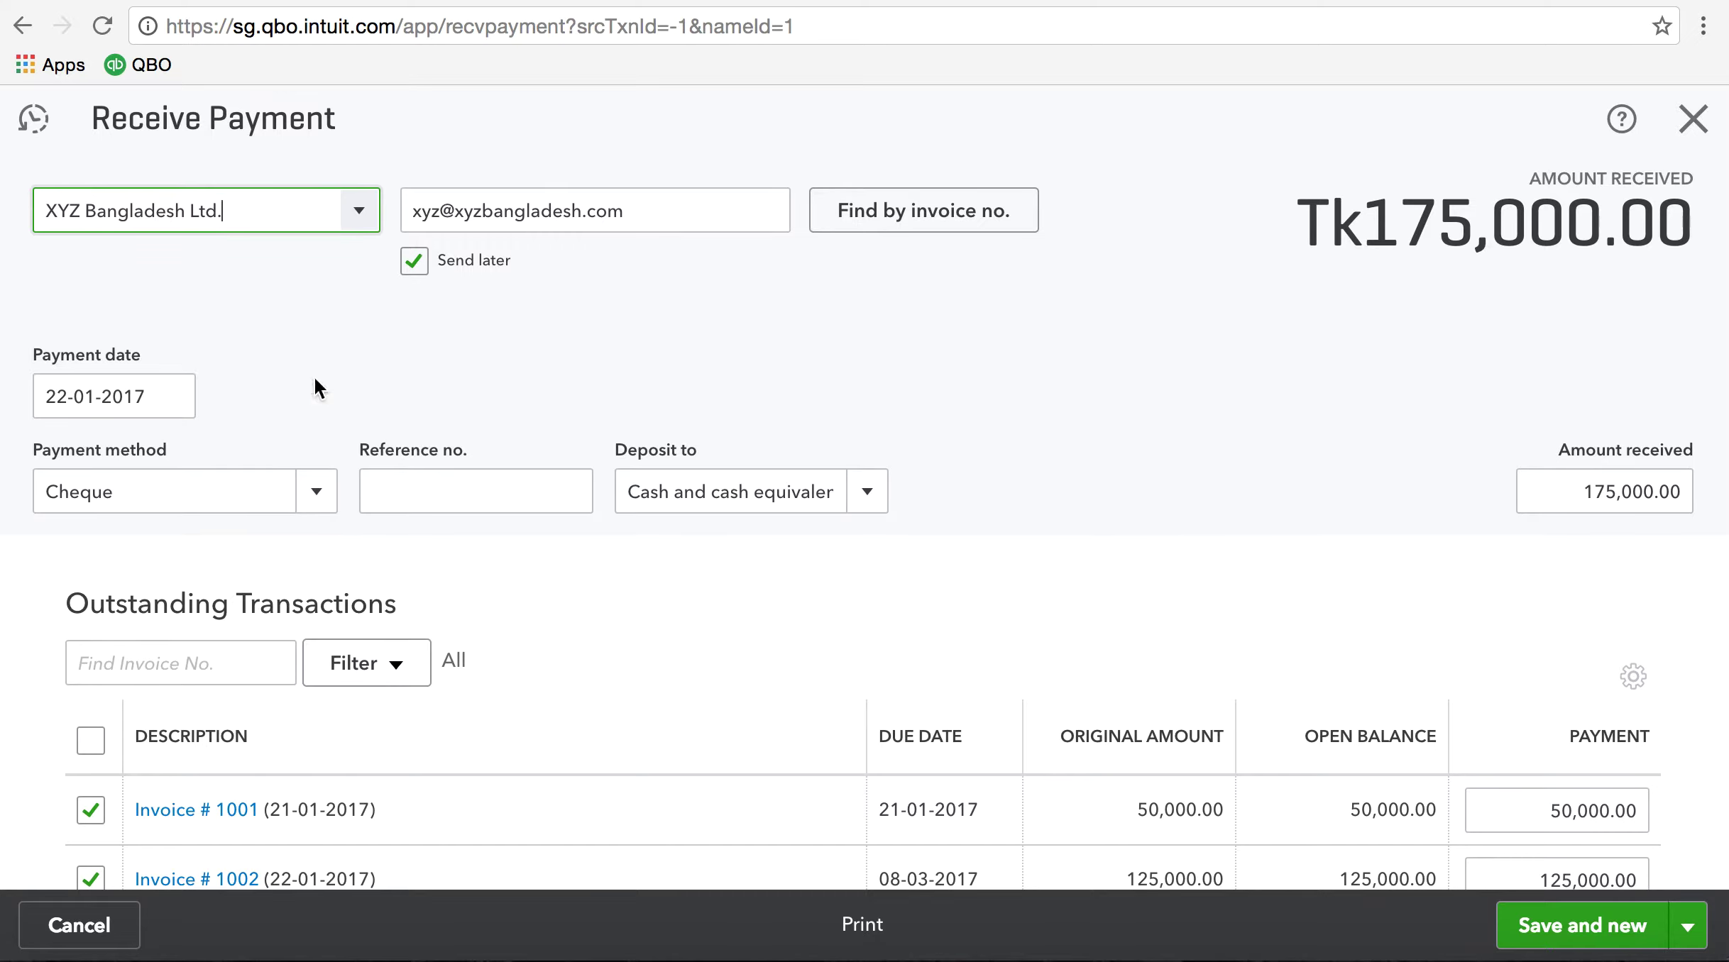
mouse_move(114, 406)
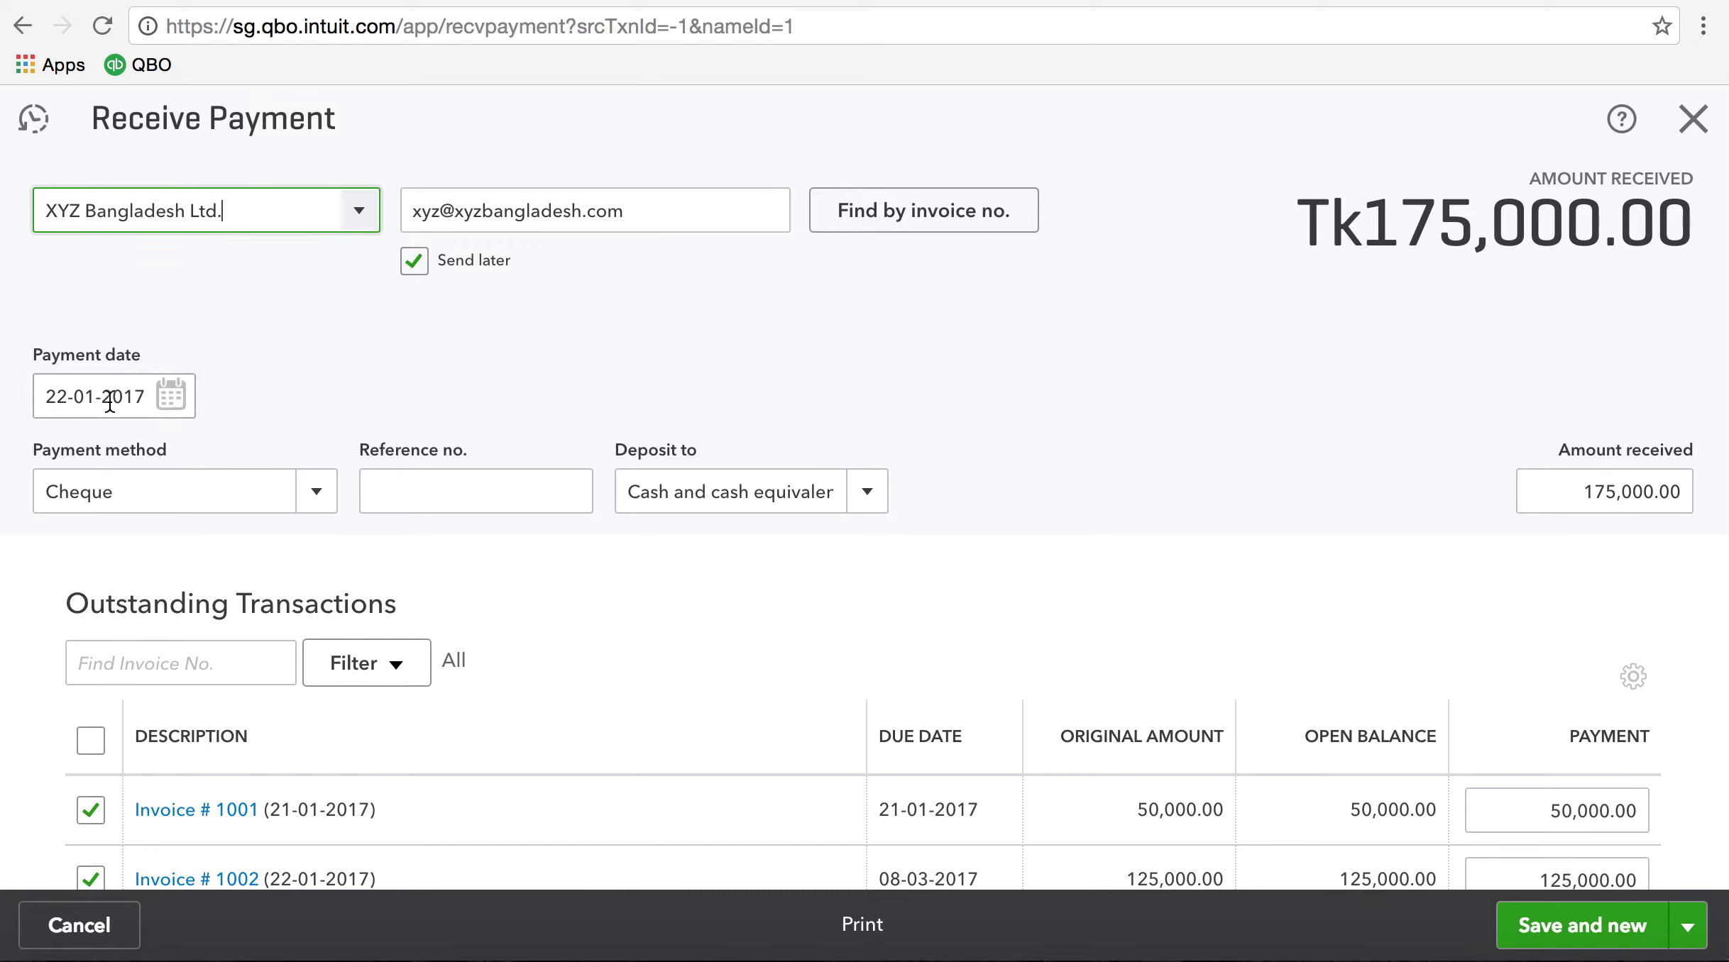
click(171, 397)
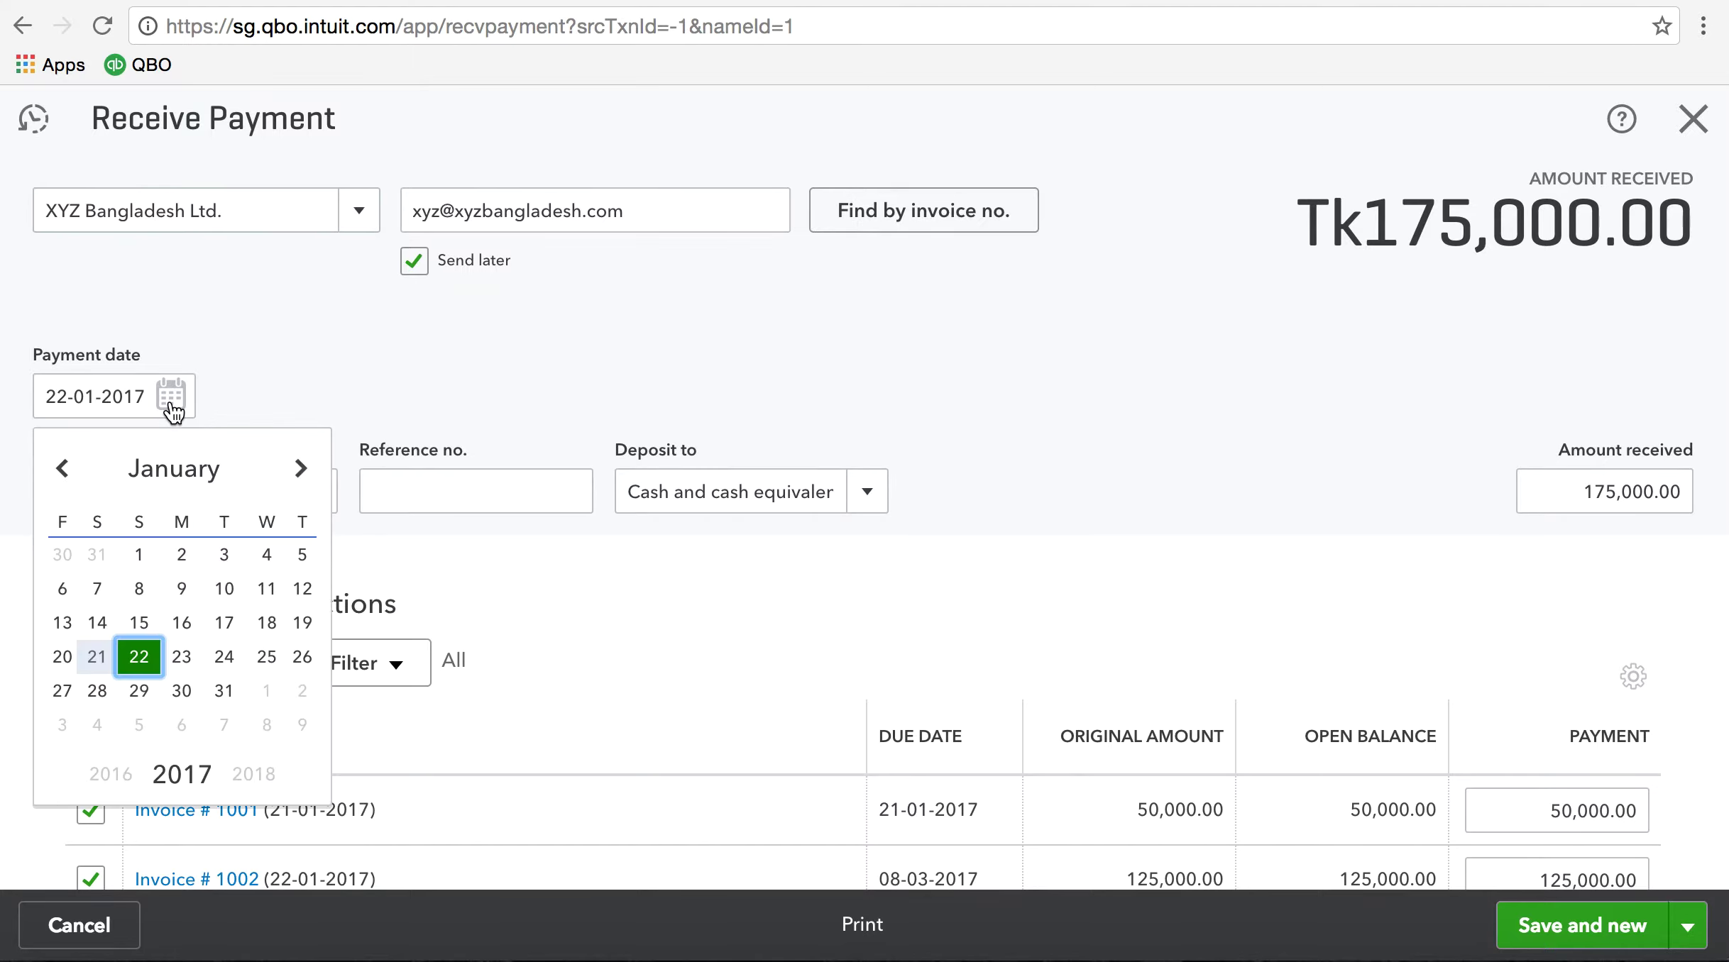
click(254, 394)
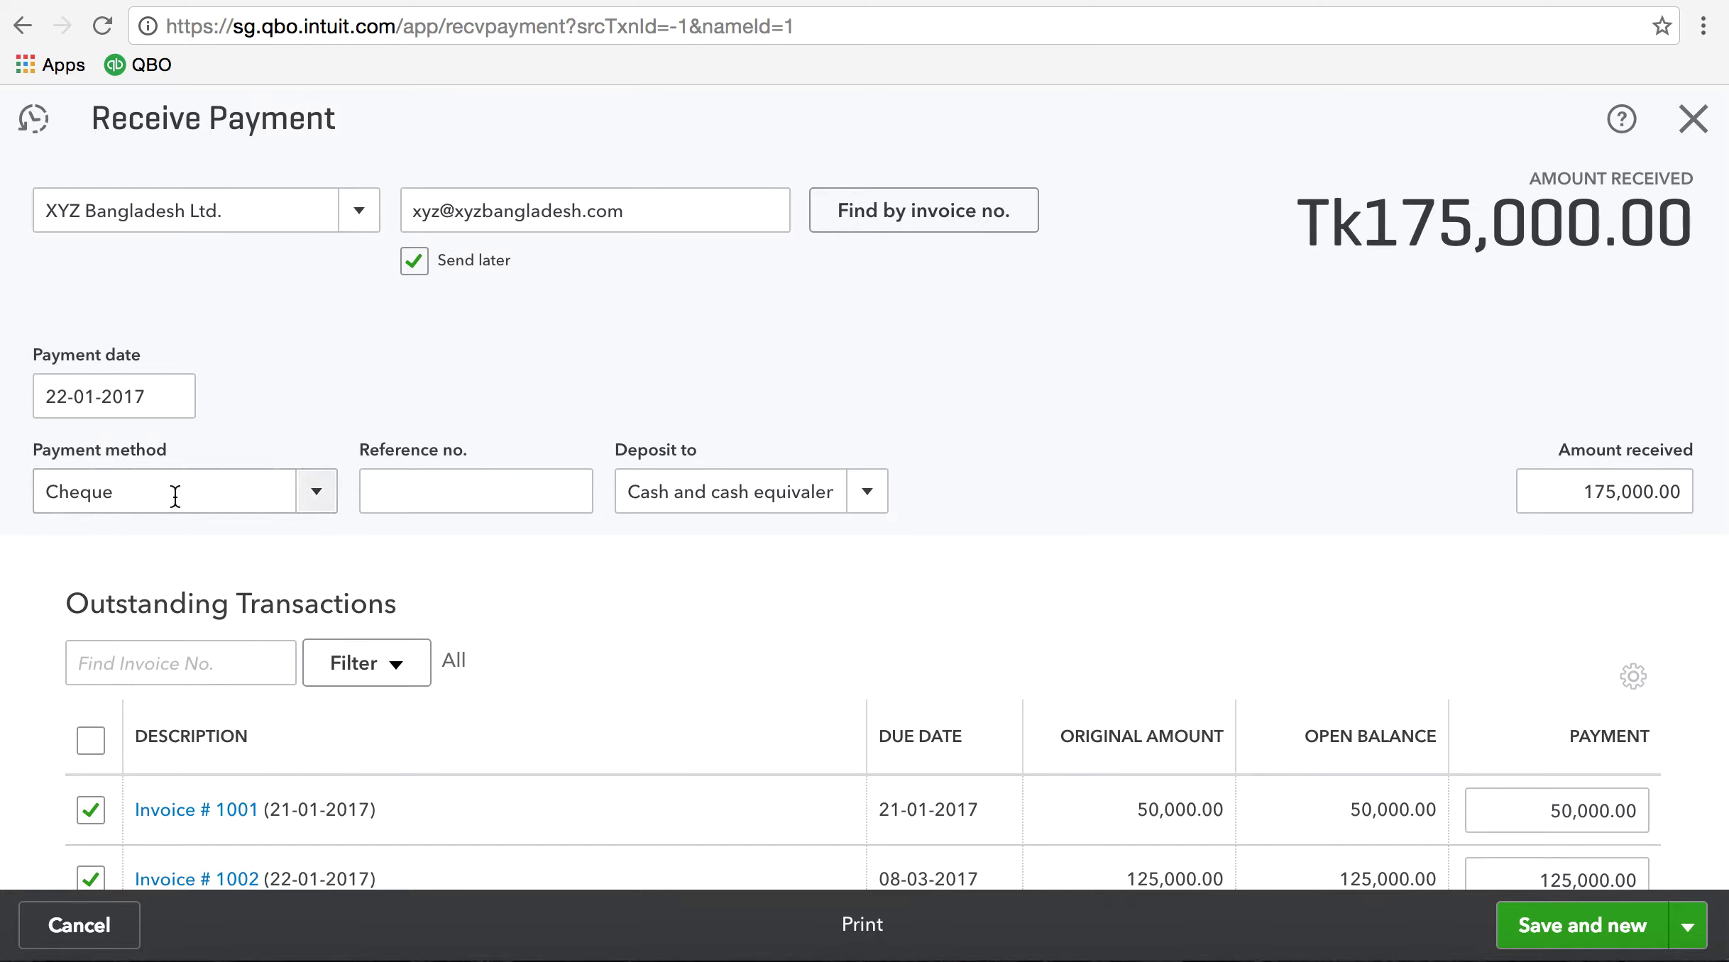
click(318, 500)
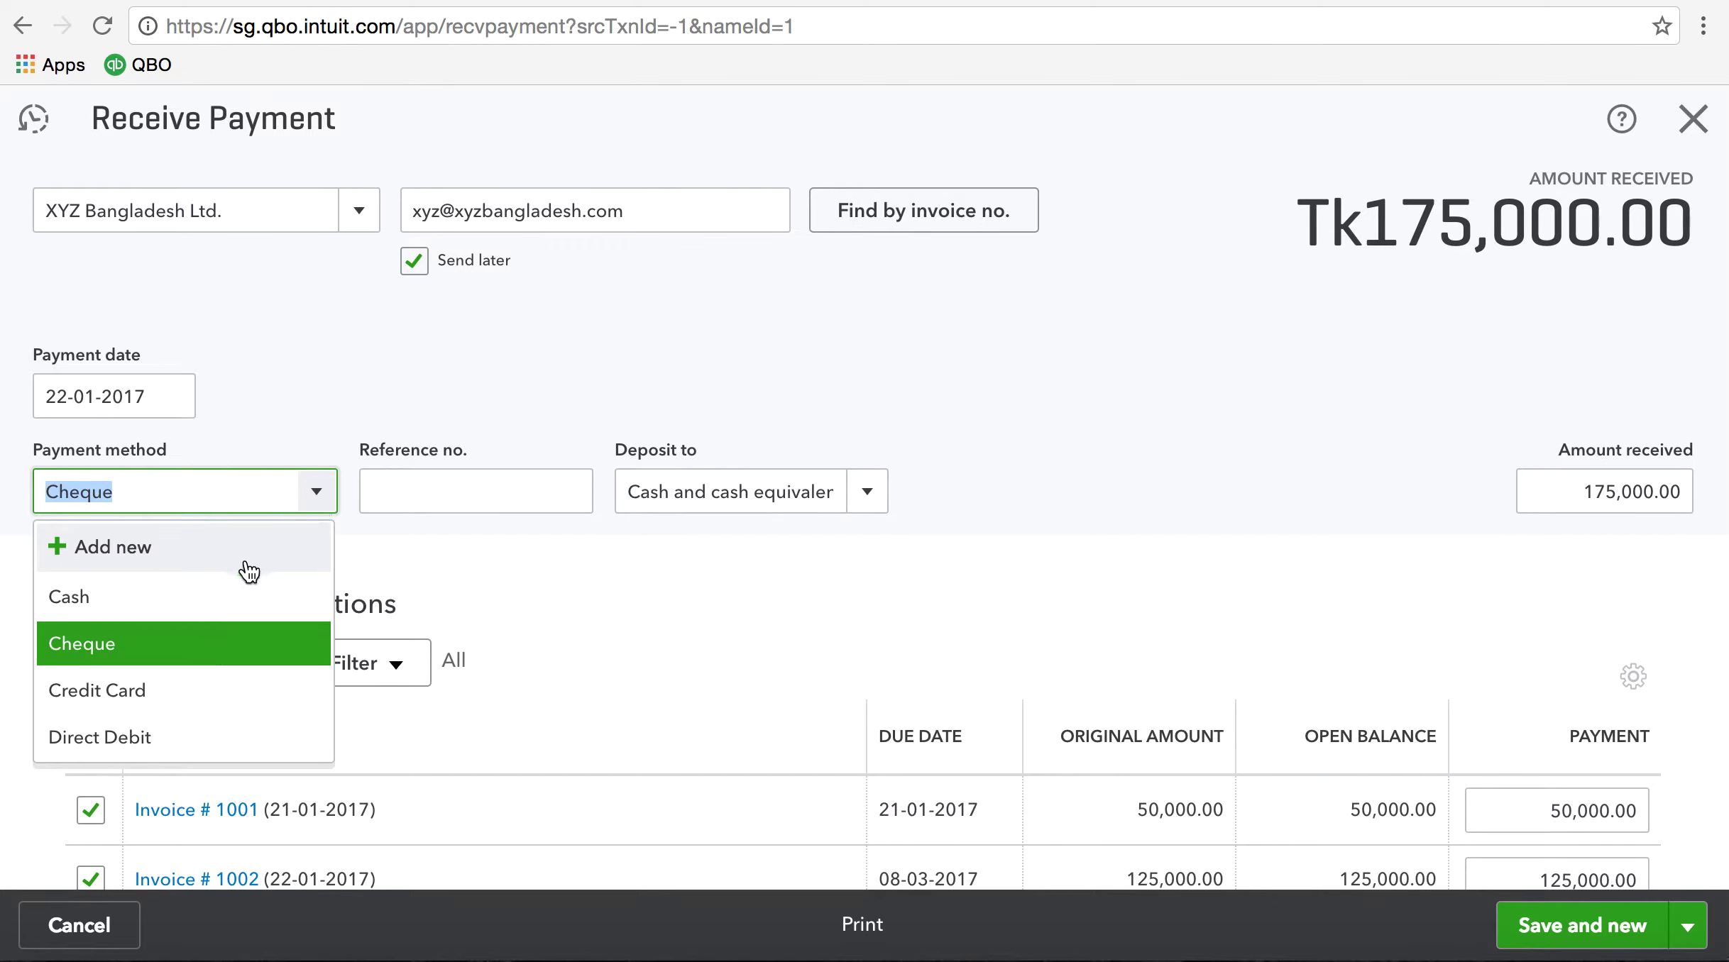
click(353, 396)
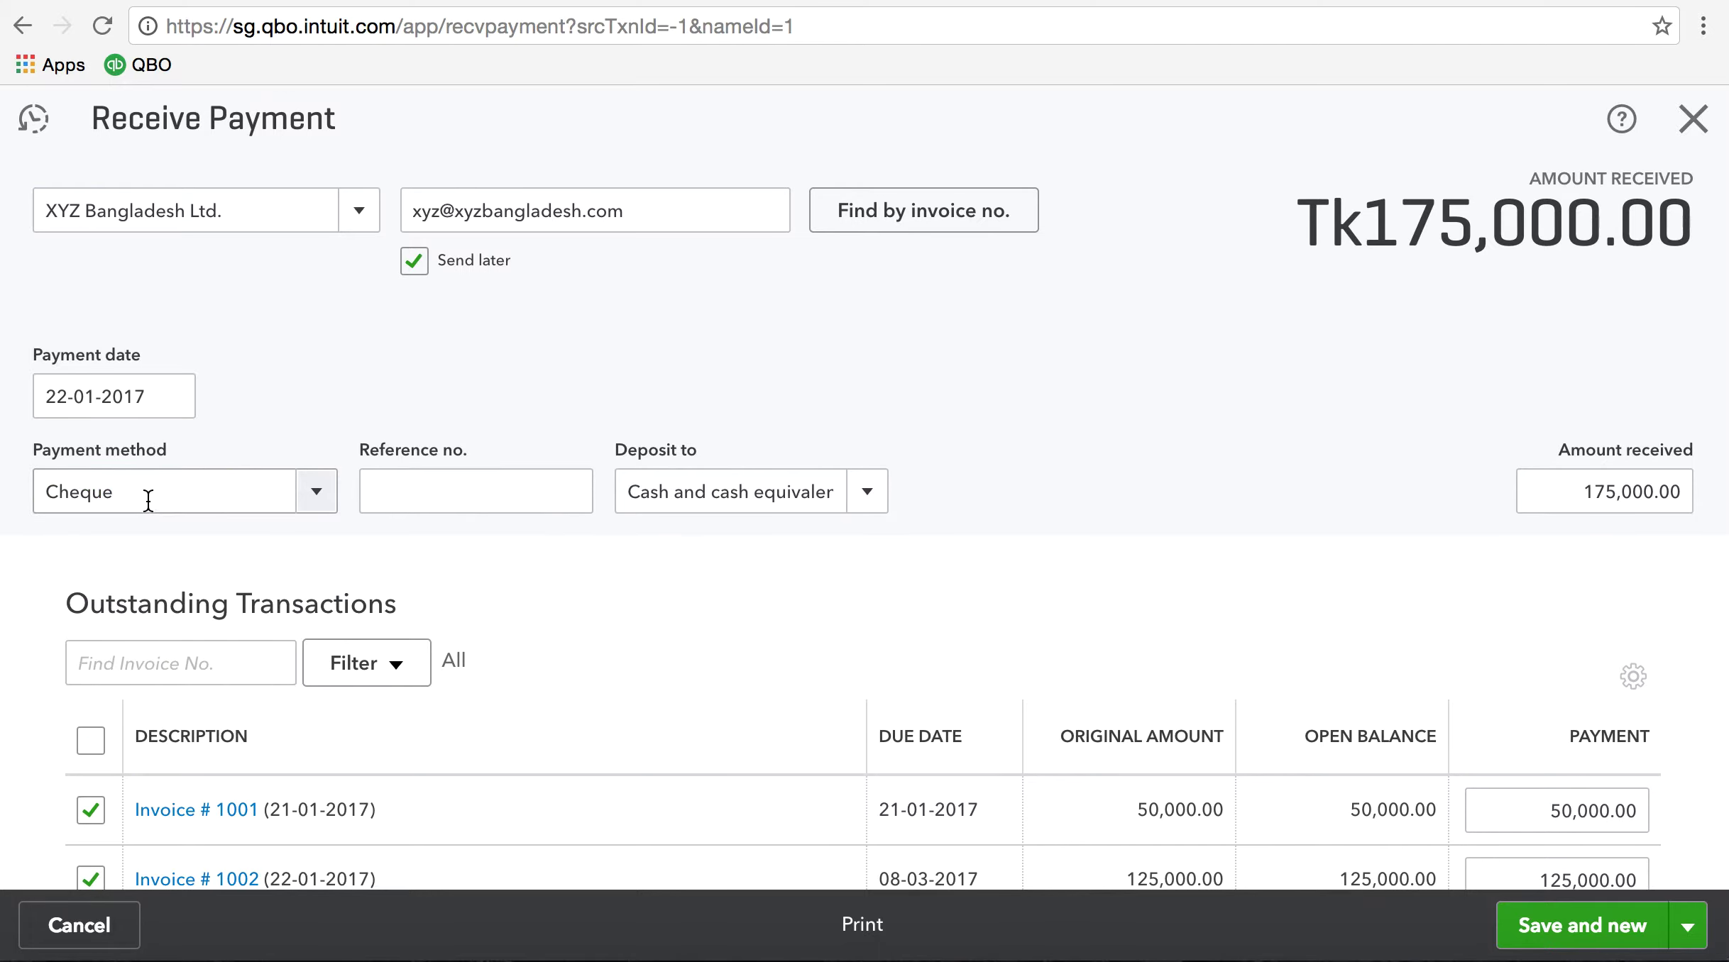
click(382, 491)
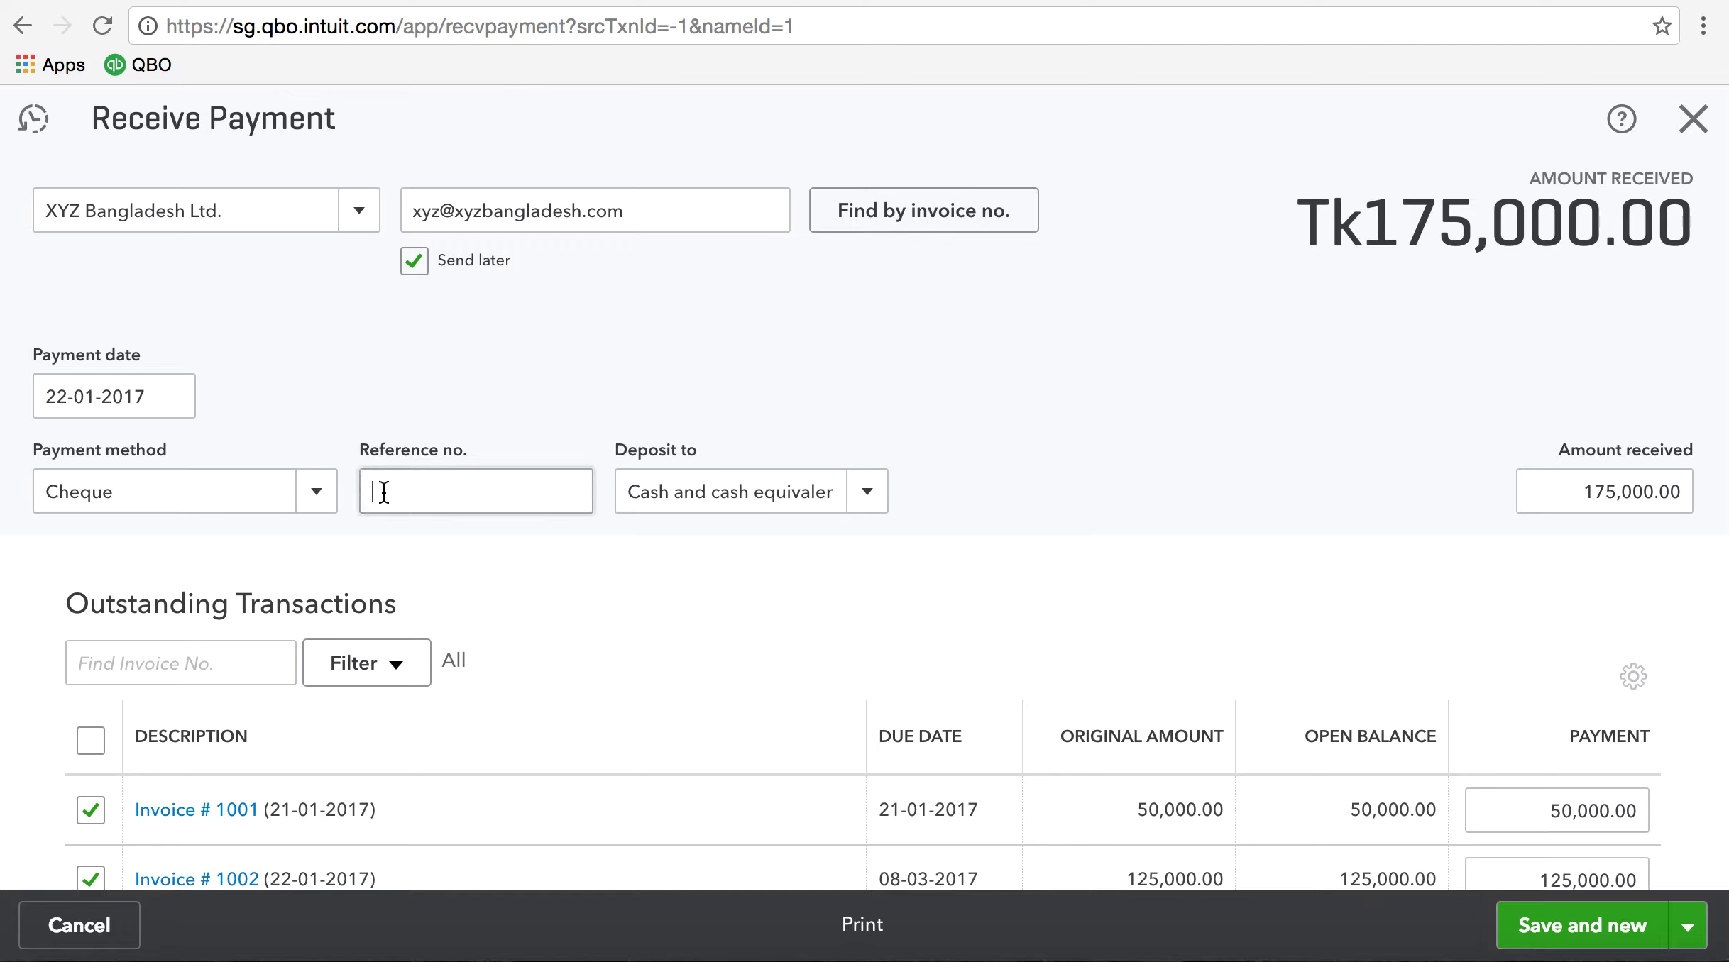
text(202)
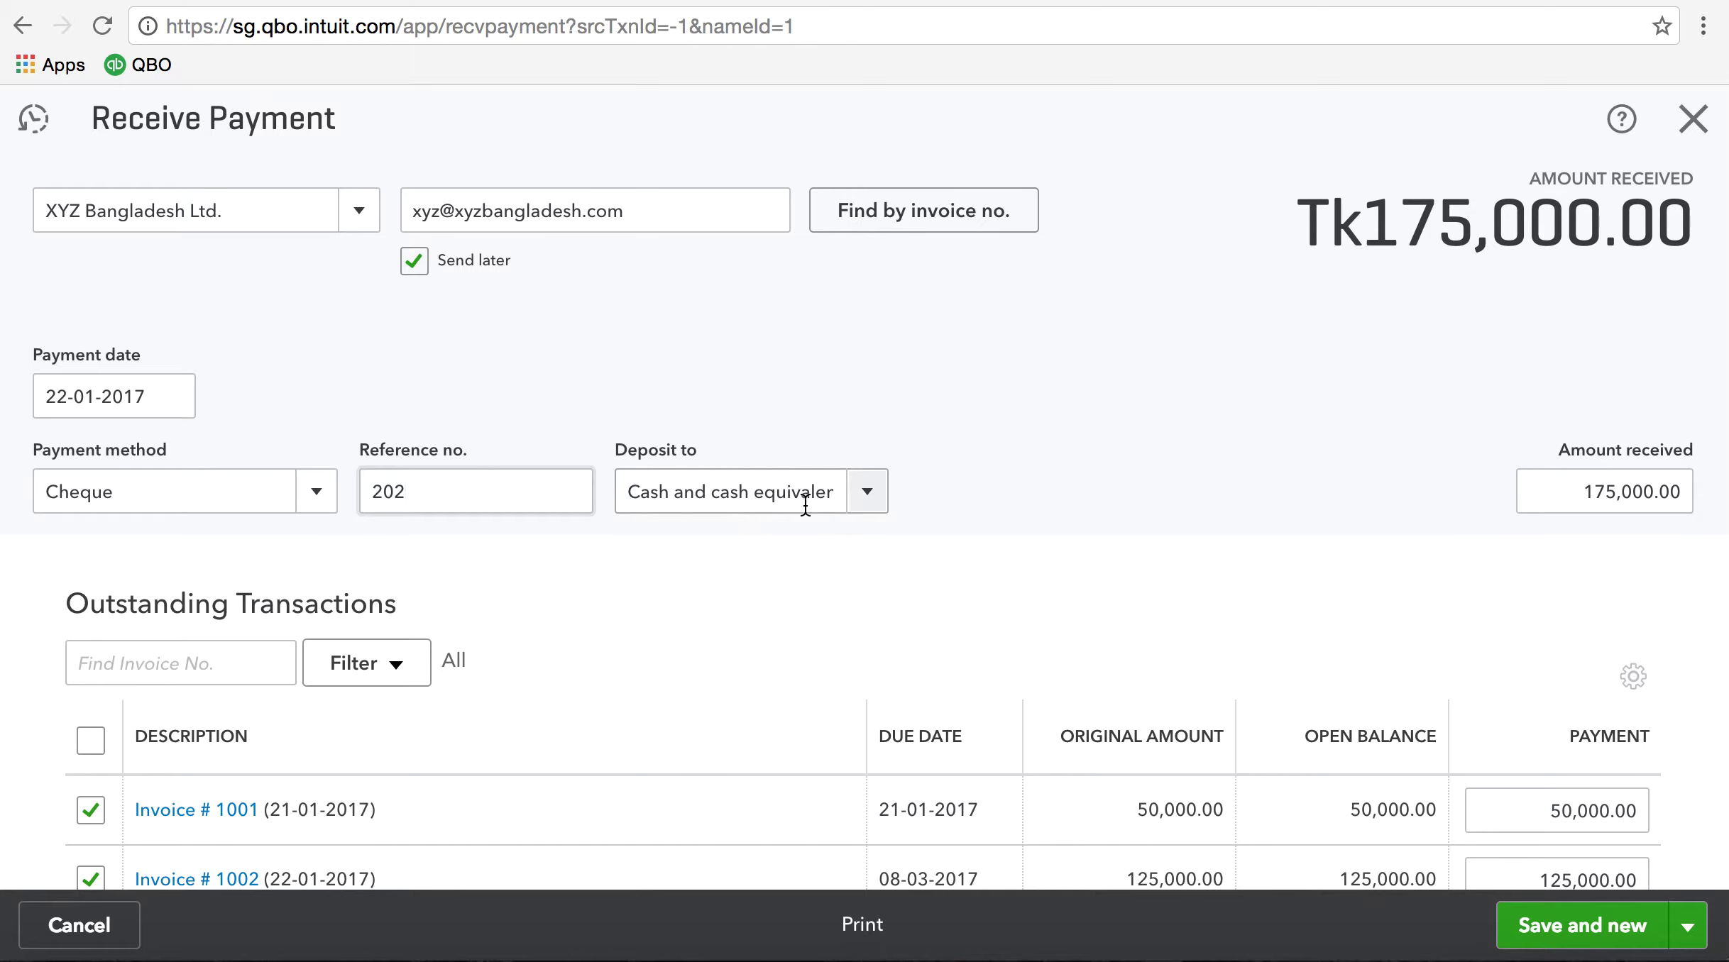
Step: Begin adding a new deposit account for the payment with the account type Cash and cash equivalents
click(867, 500)
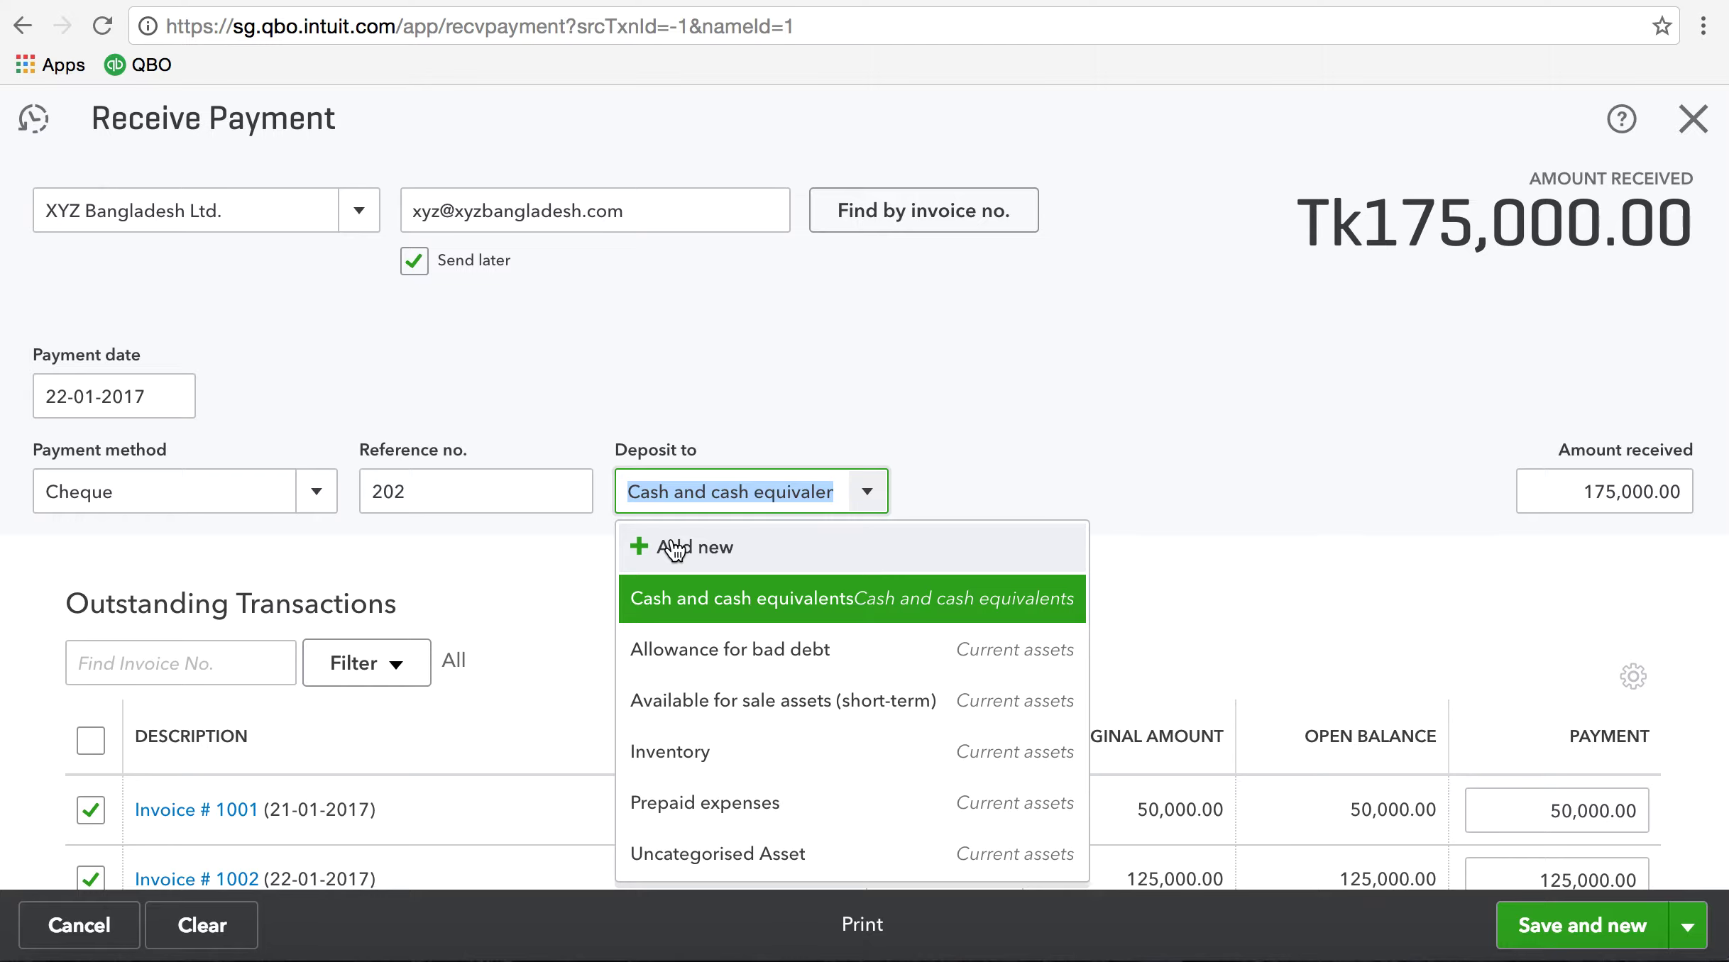
click(672, 548)
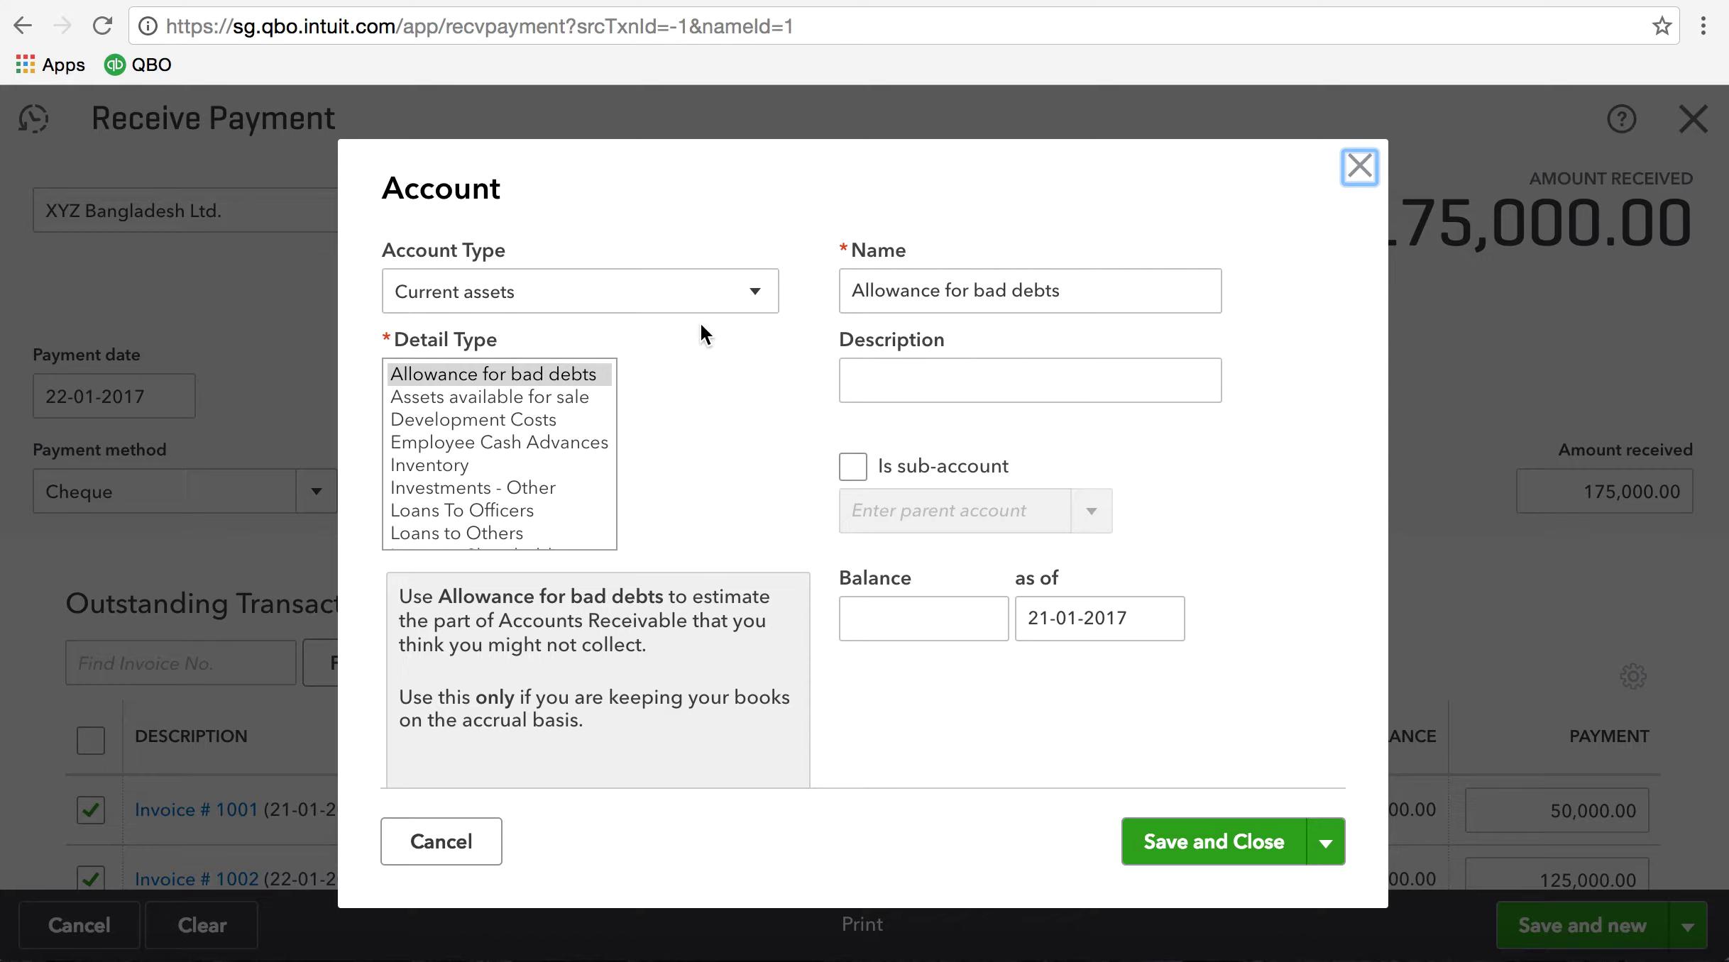
click(763, 306)
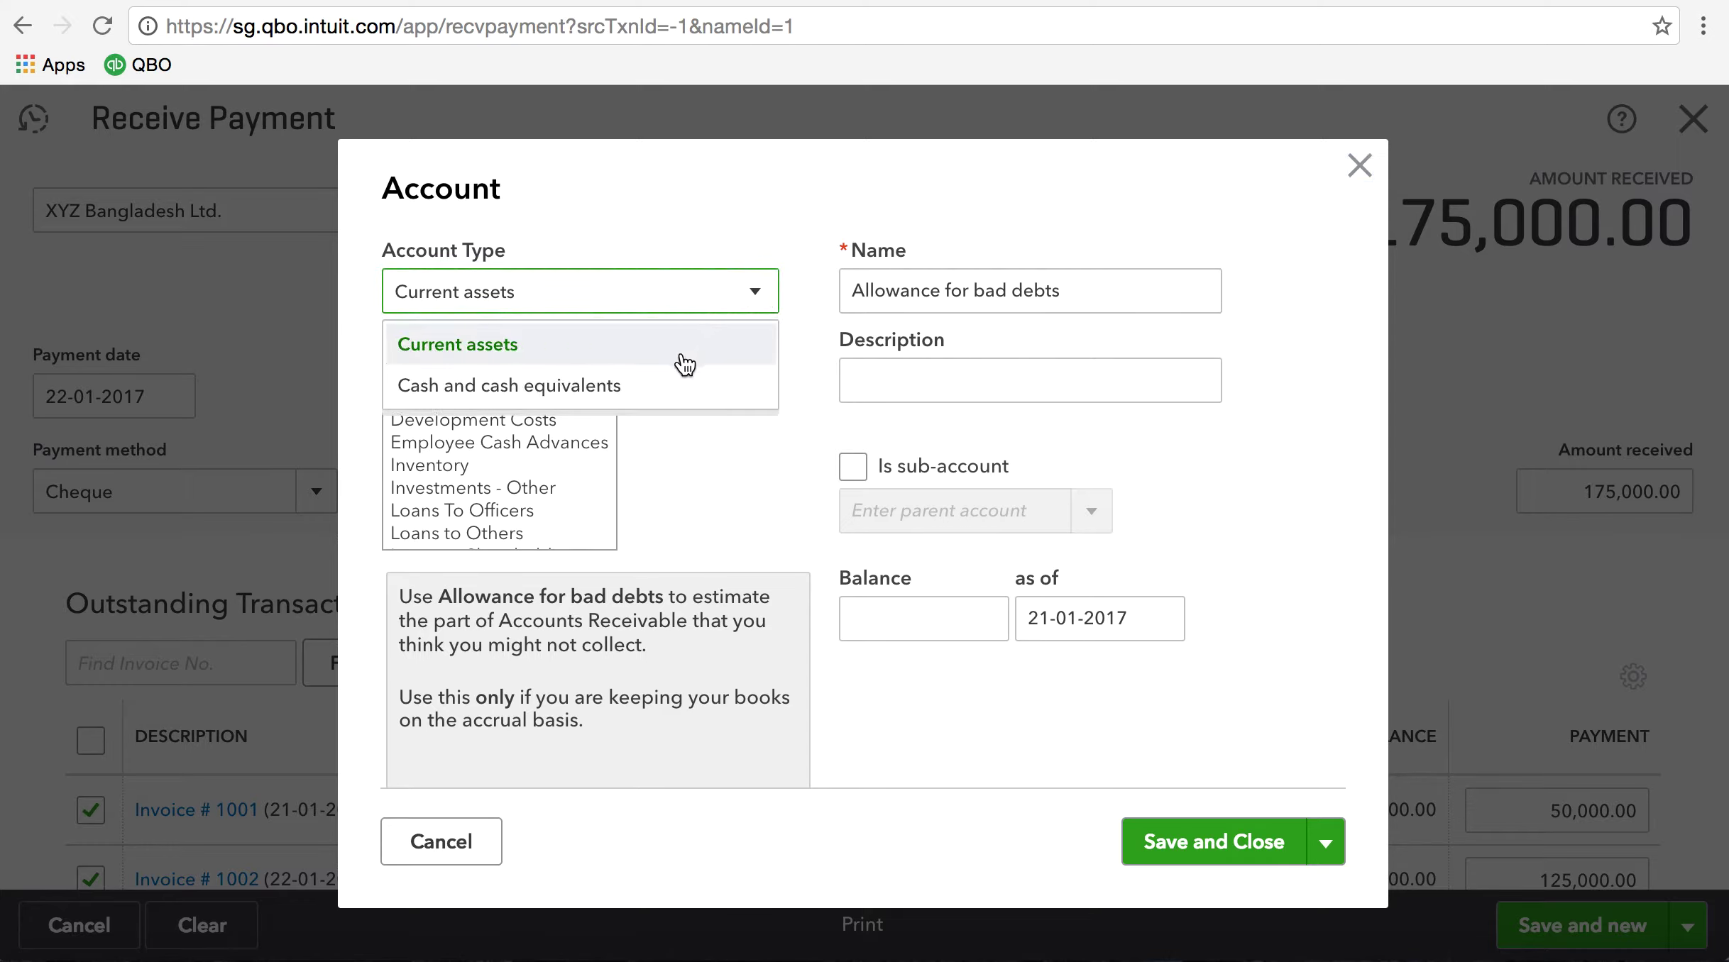
click(653, 394)
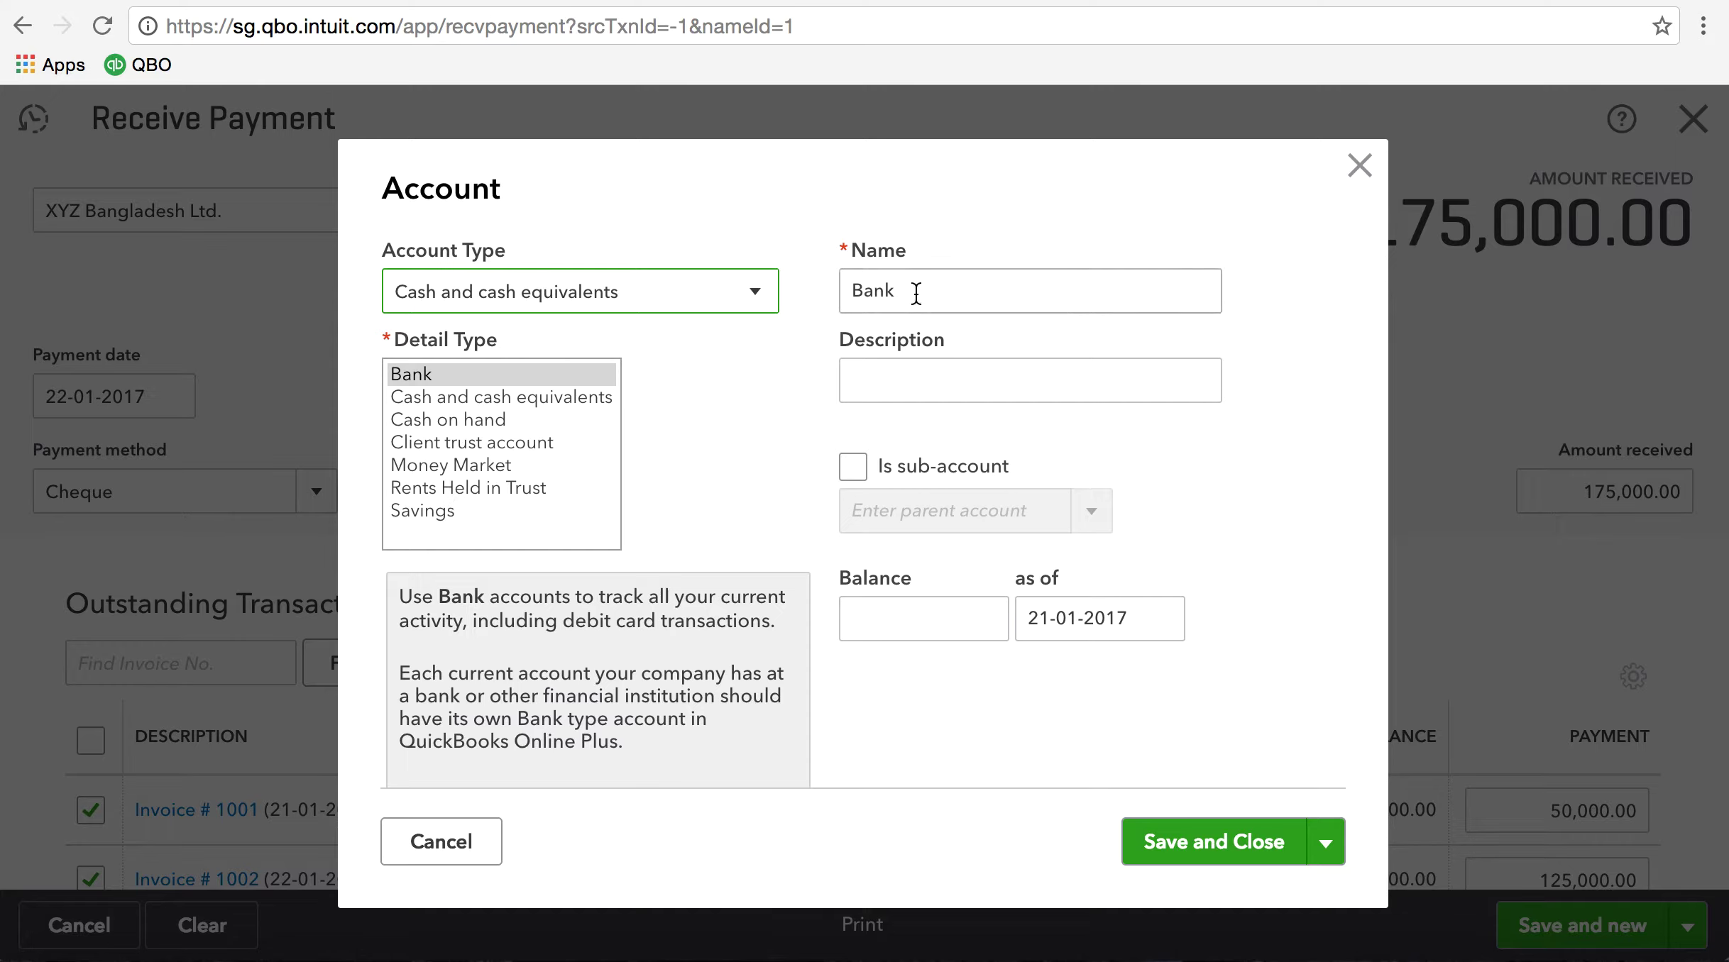
Step: Name the new account HSBC, describe it as Current Account, leave the balance blank, and save it
drag(915, 289, 818, 289)
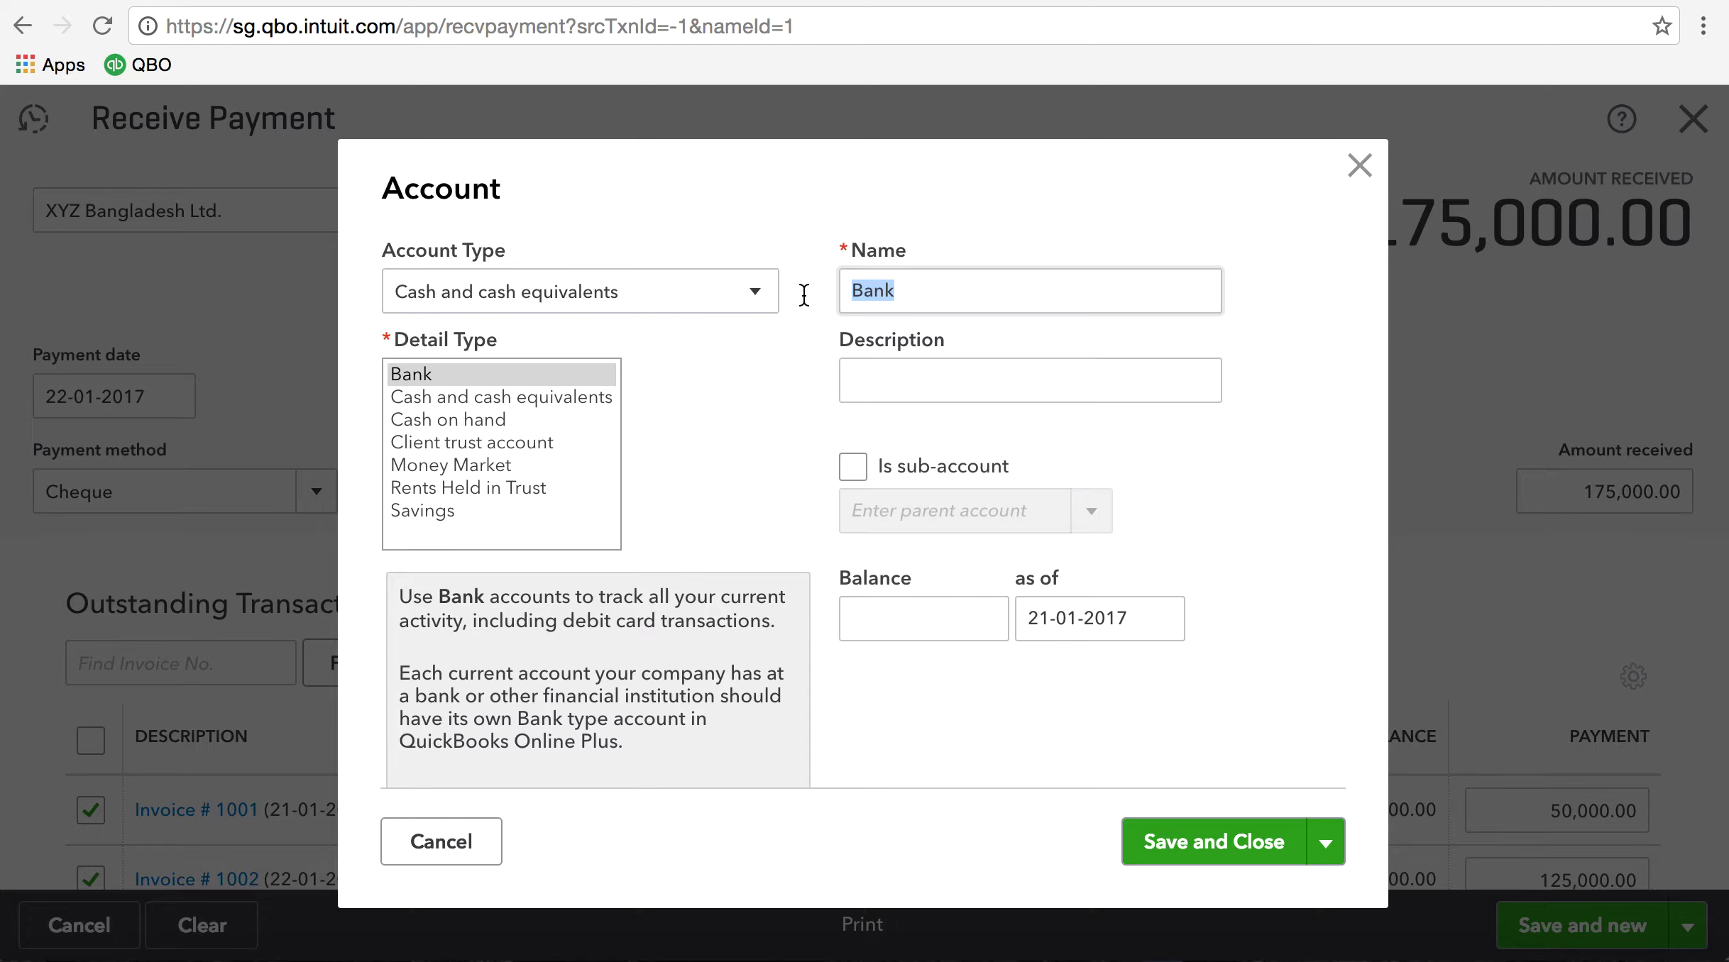
text(HSBC)
click(1030, 380)
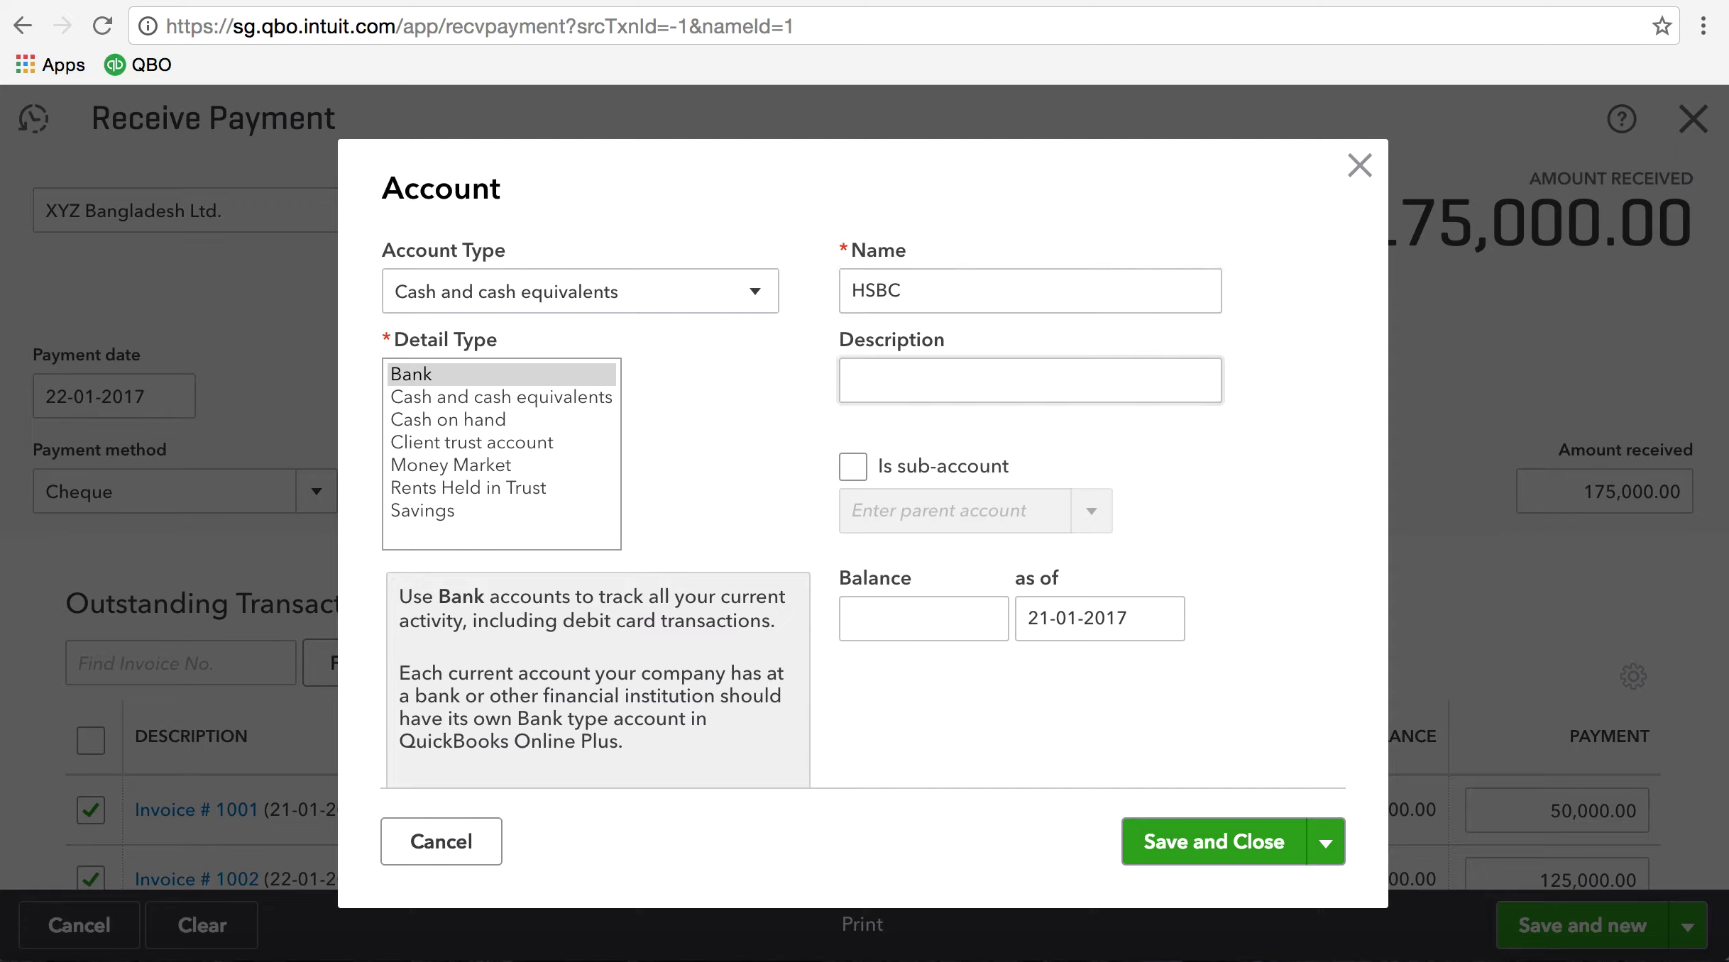
text(Current Account)
key(Tab)
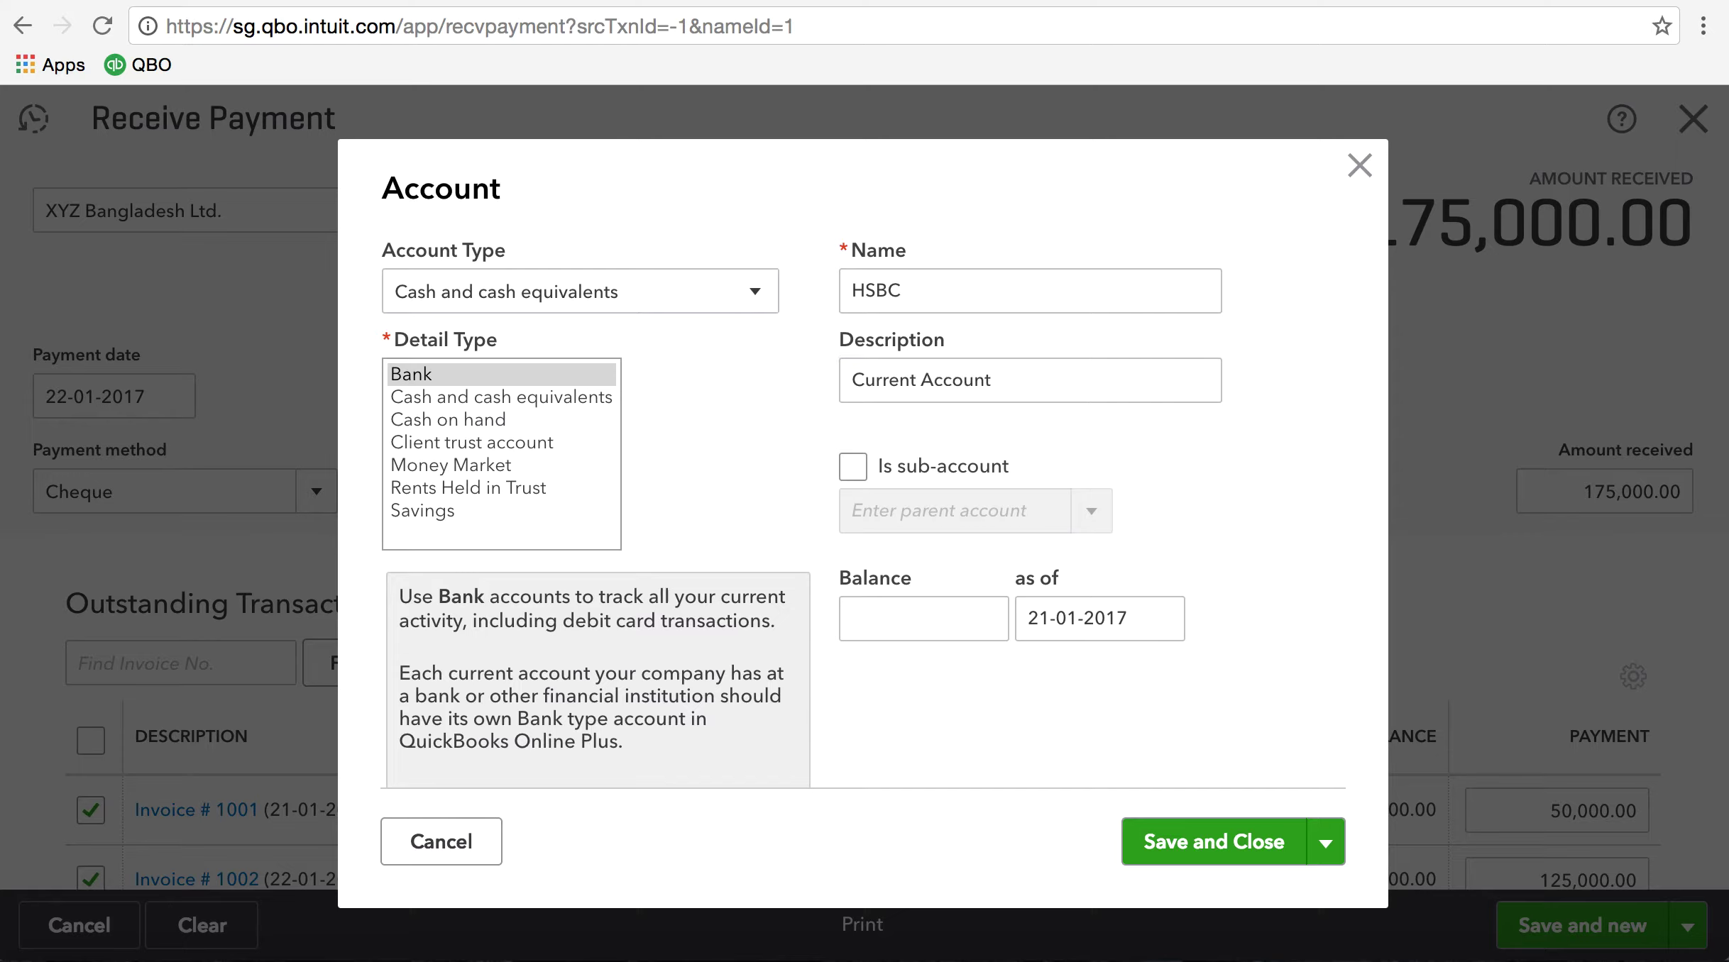
click(926, 615)
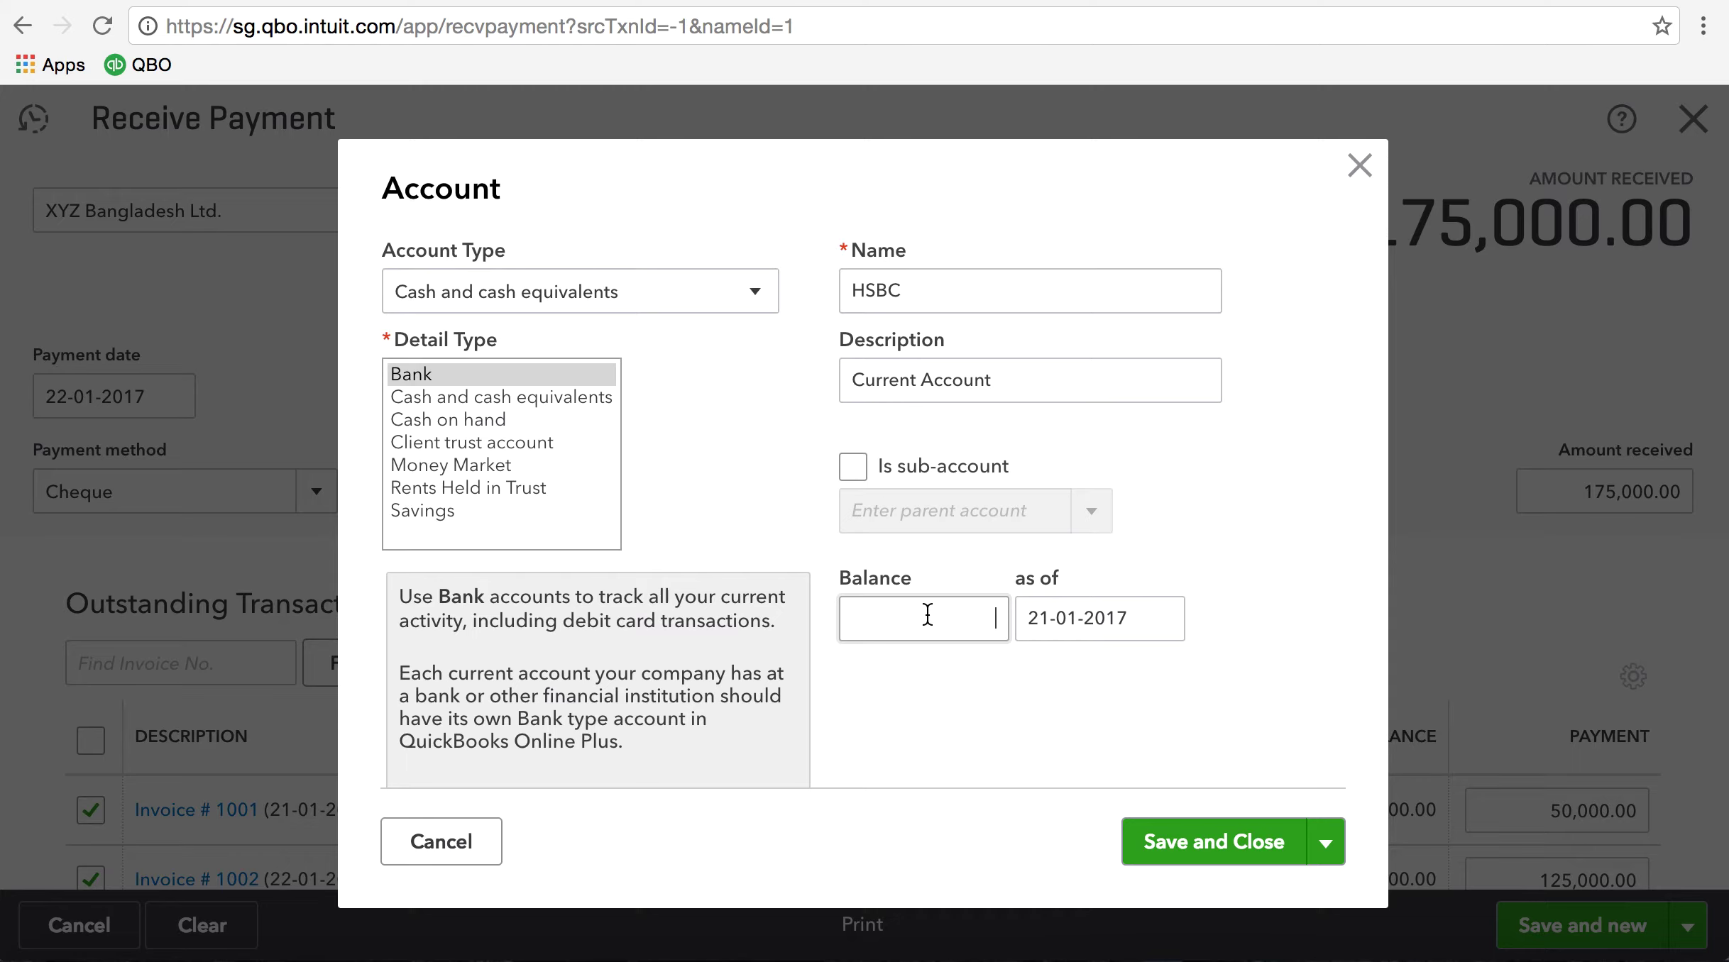
click(1178, 852)
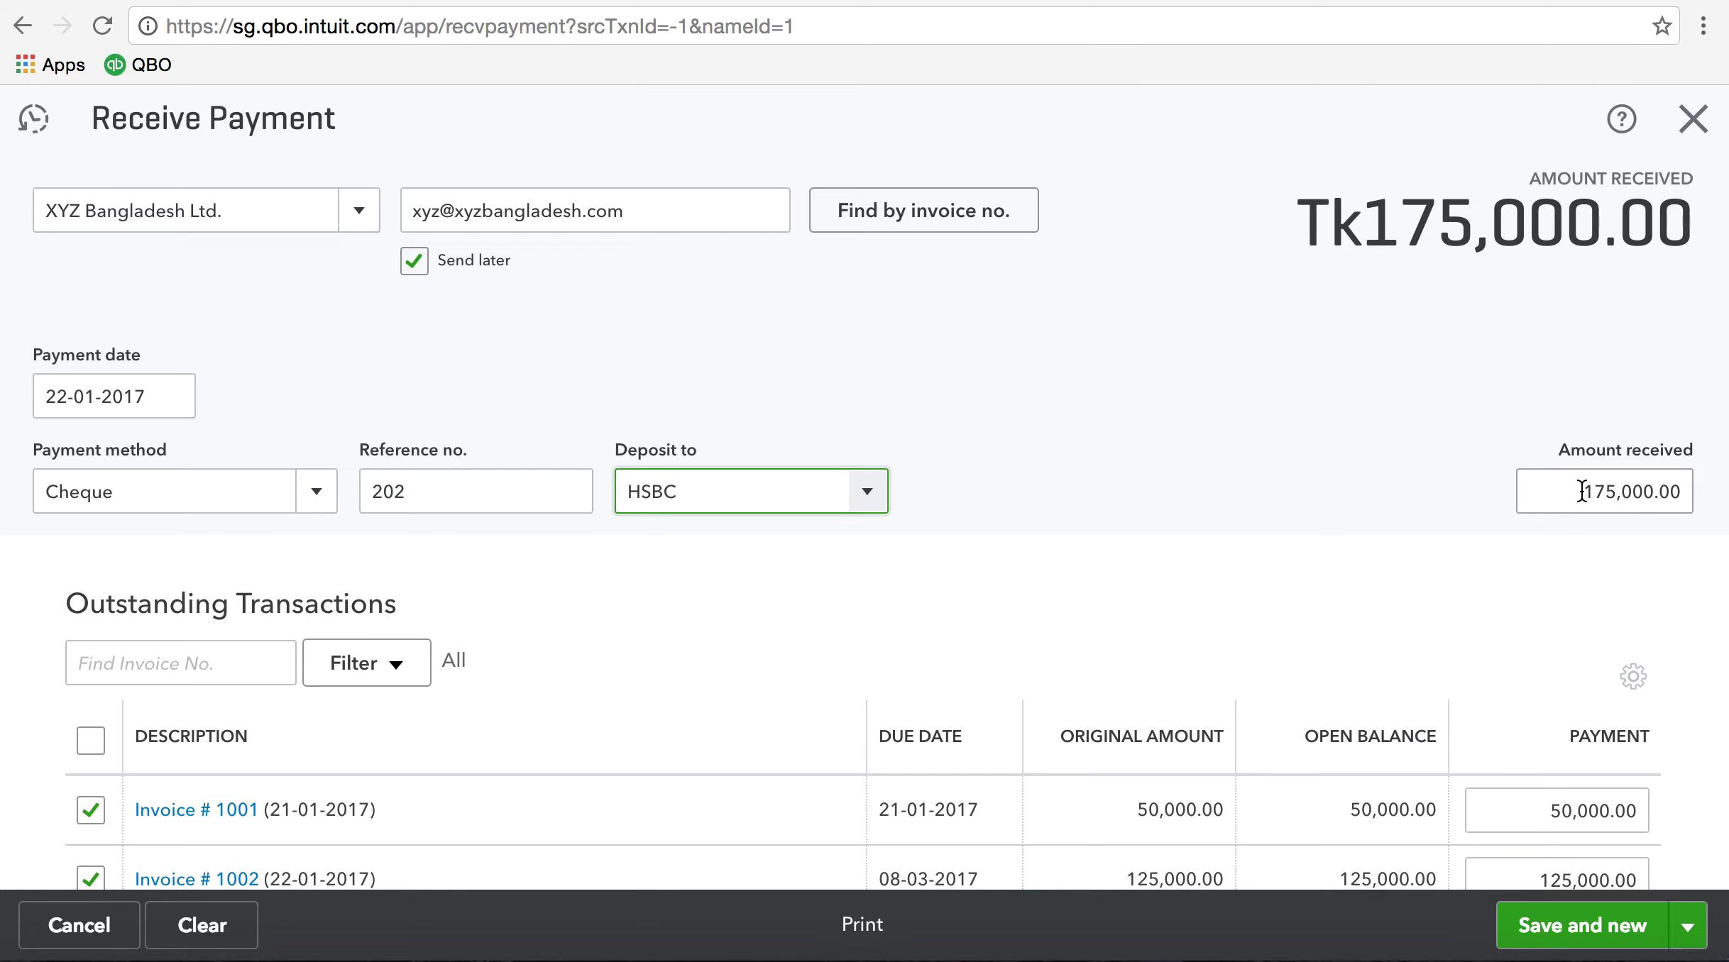
Step: Set the amount received to 50,000 and save and close the payment
drag(1581, 491, 1723, 492)
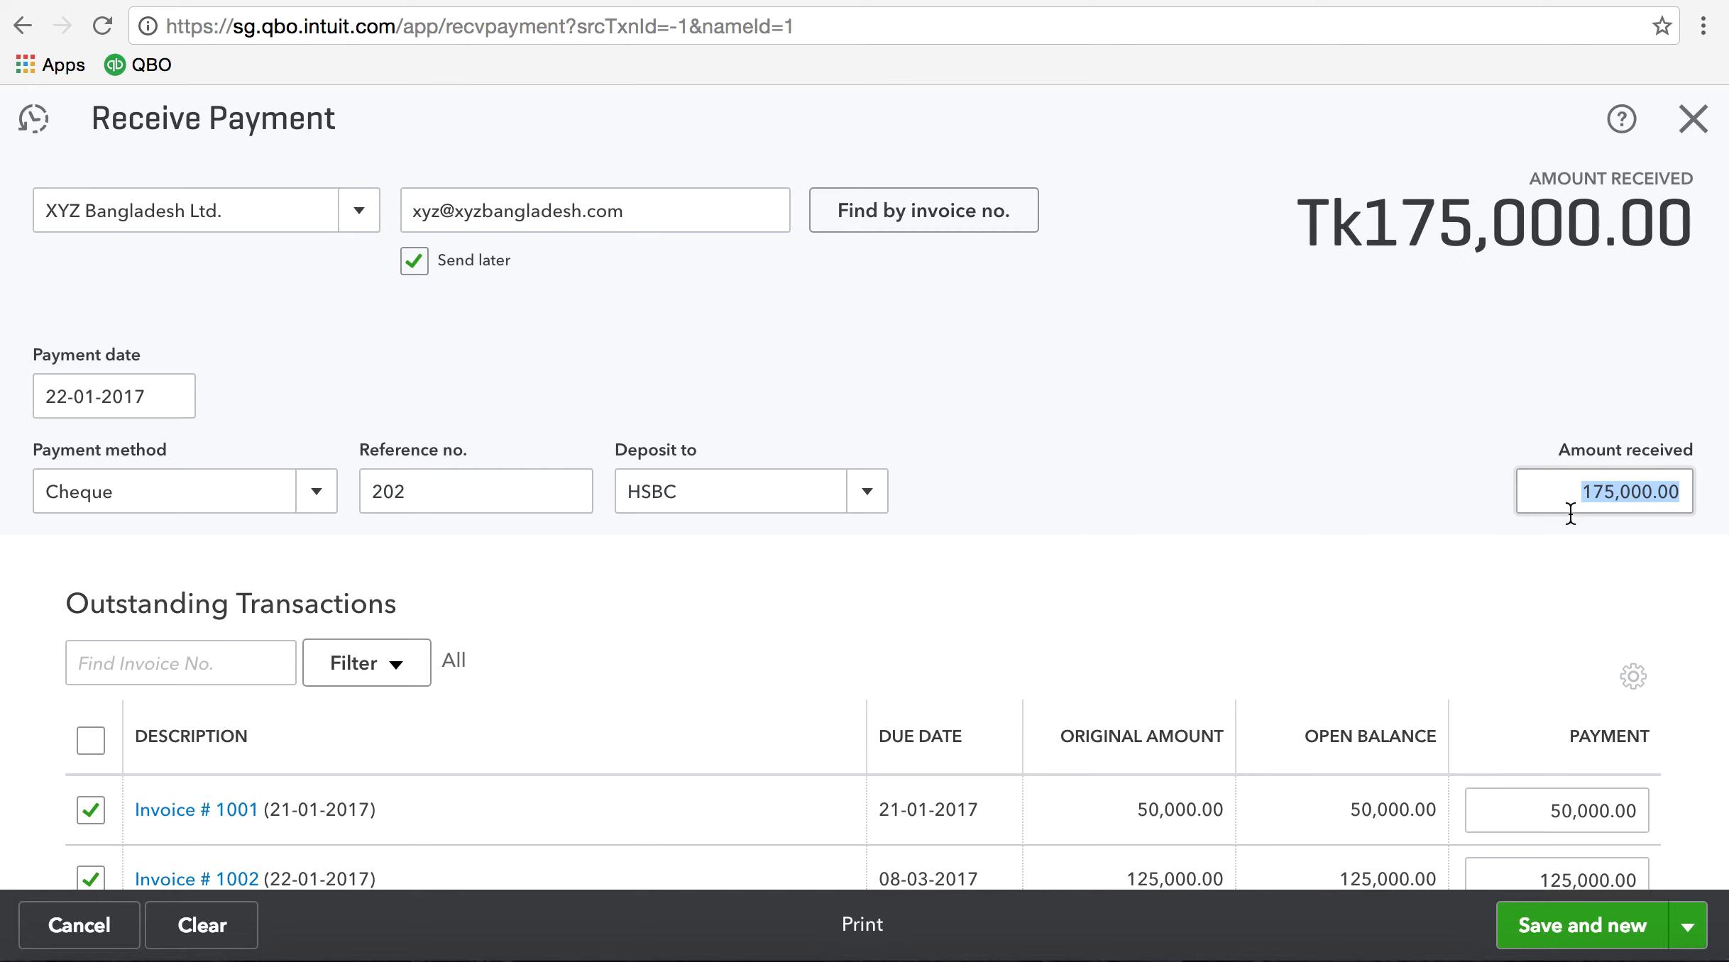
text(50000)
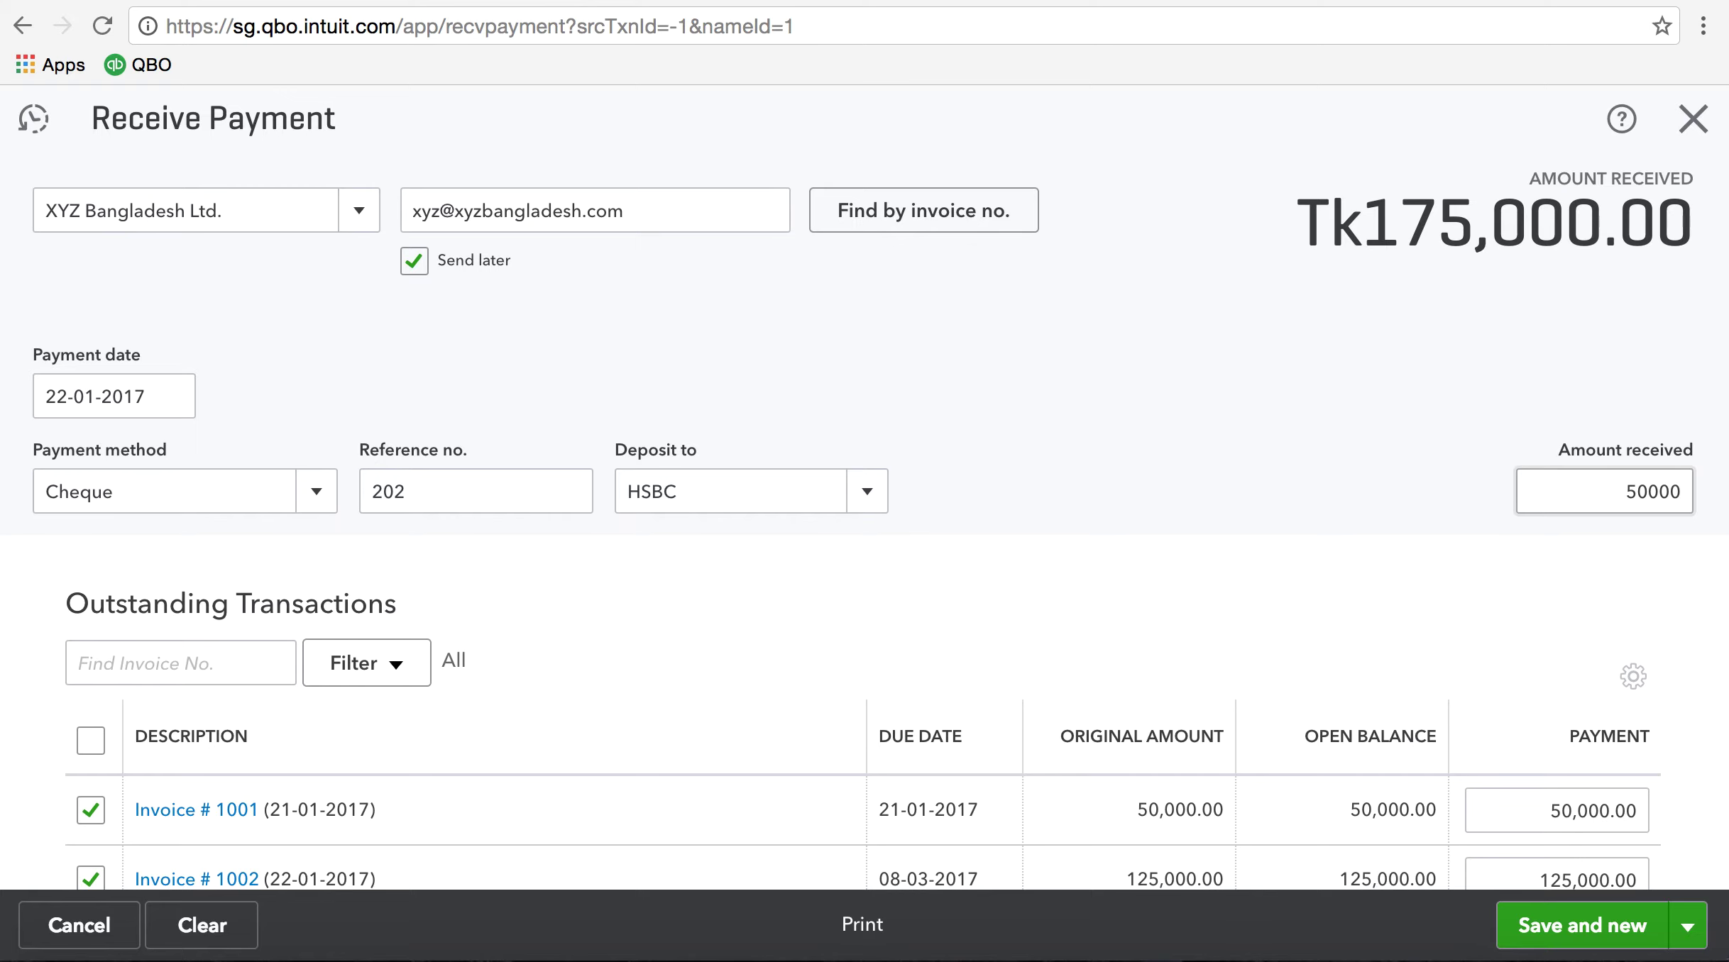
key(Tab)
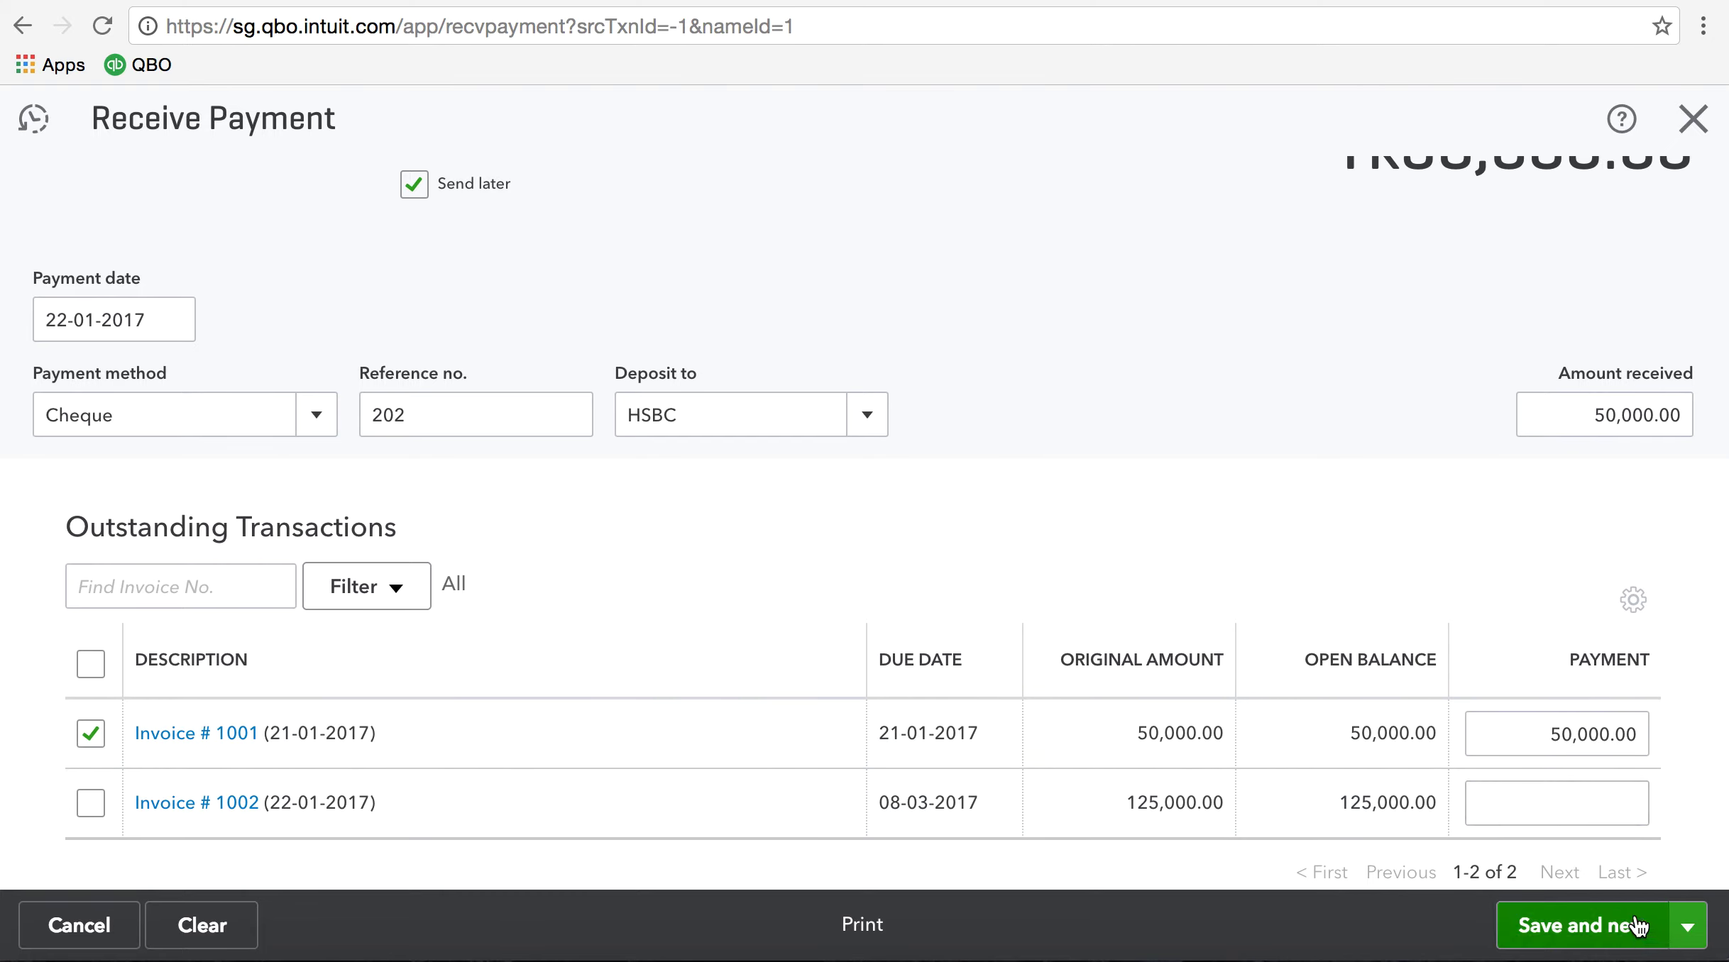
click(1689, 930)
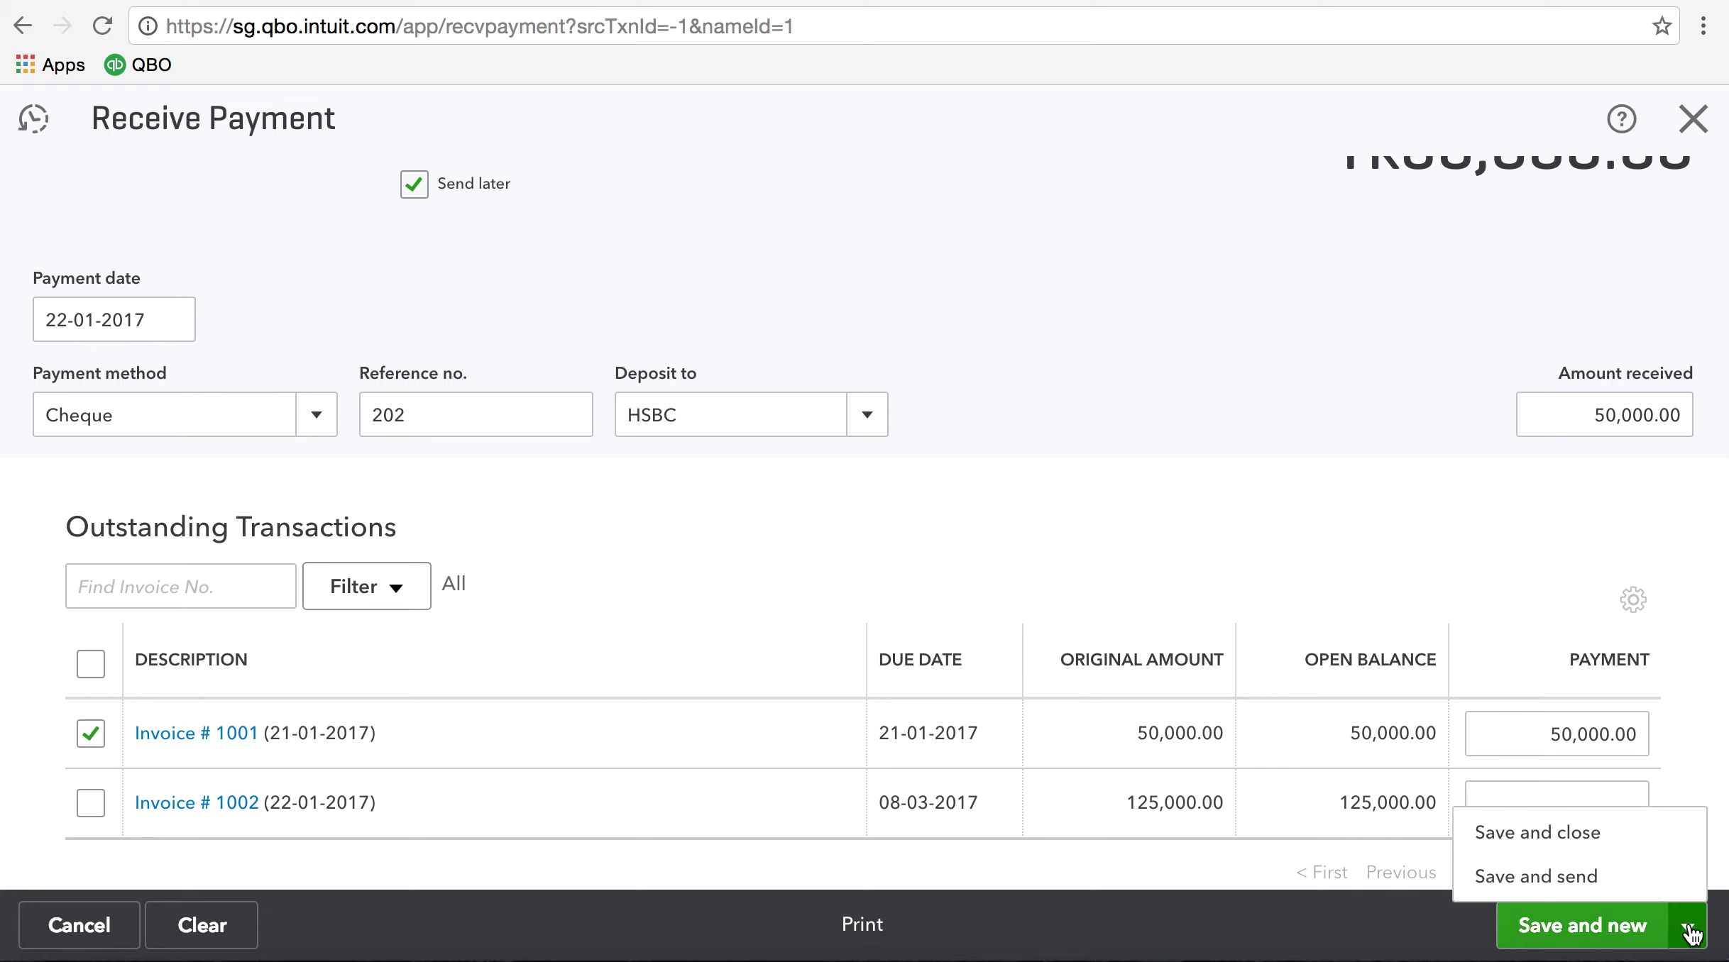
click(1560, 844)
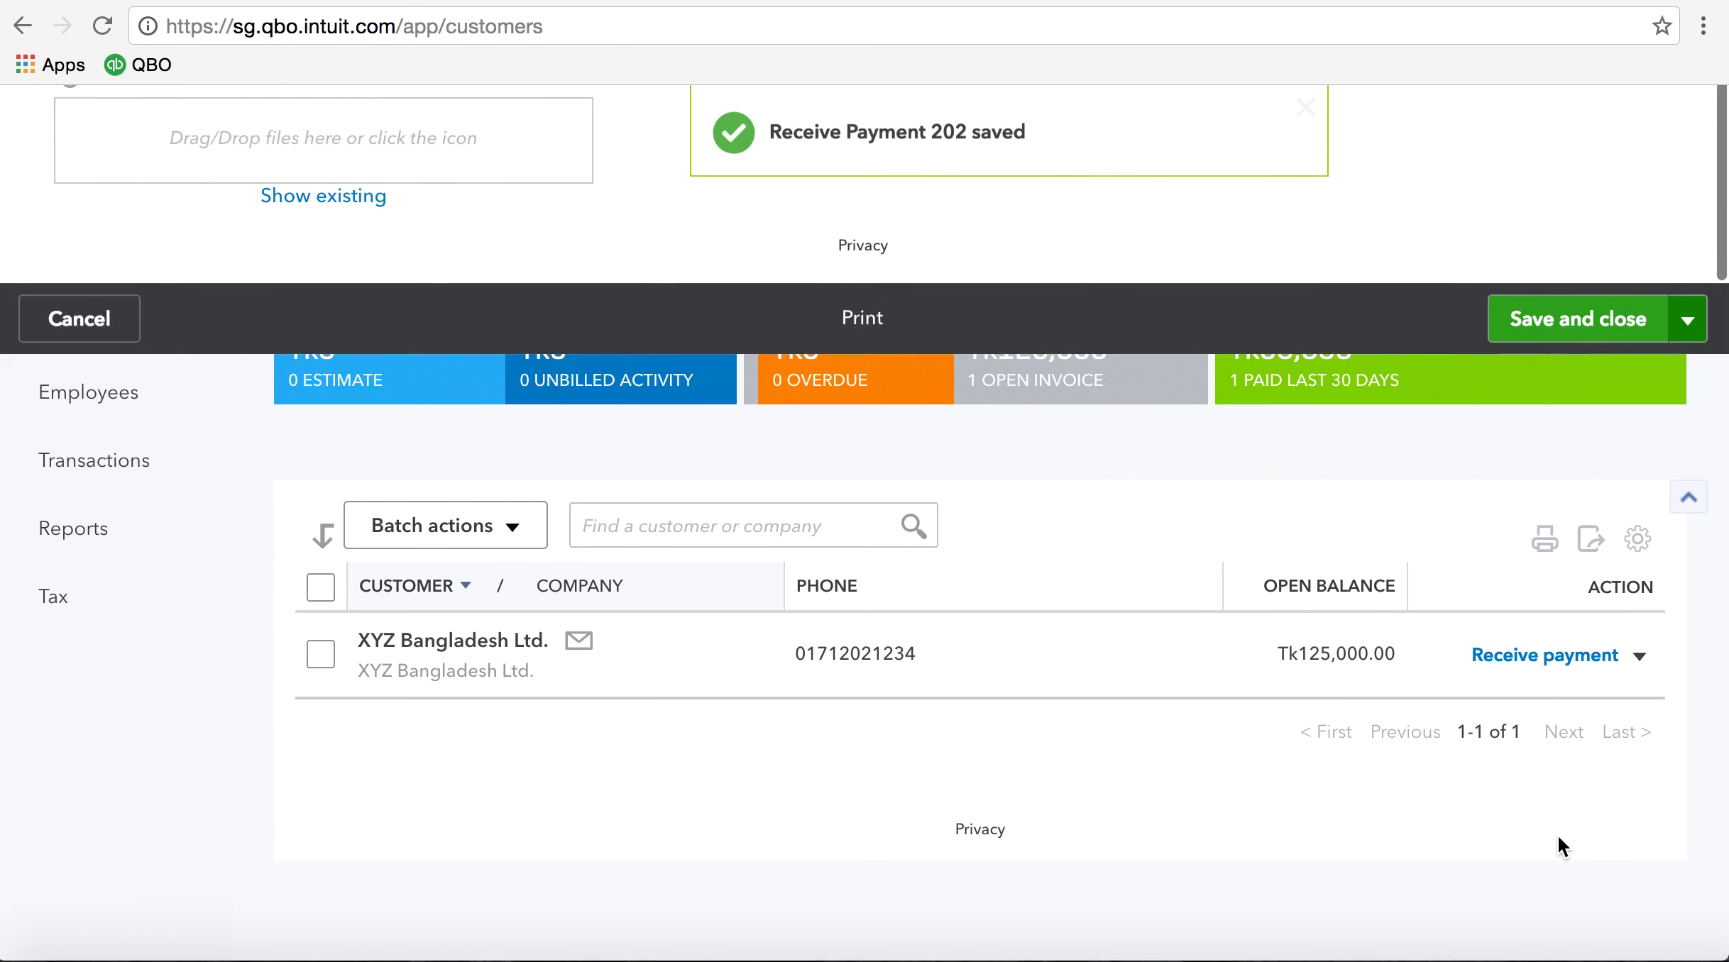